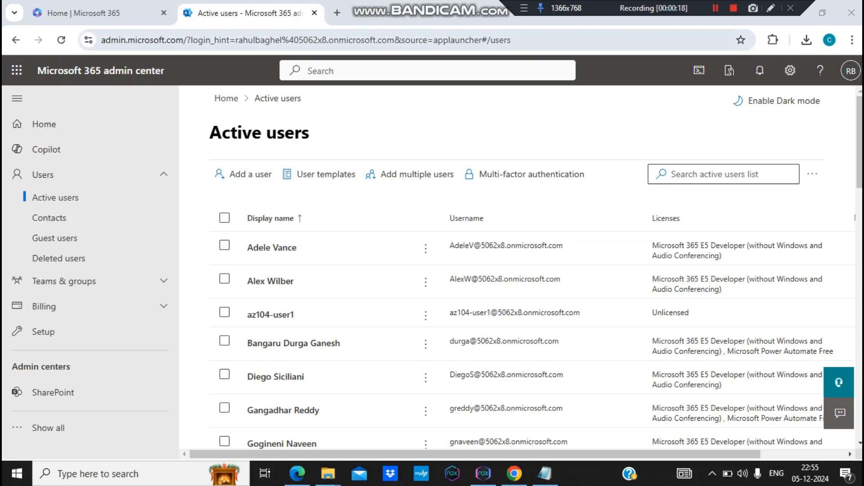
Step: Switch from the admin center to the 'Home | Microsoft 365' tab
click(96, 13)
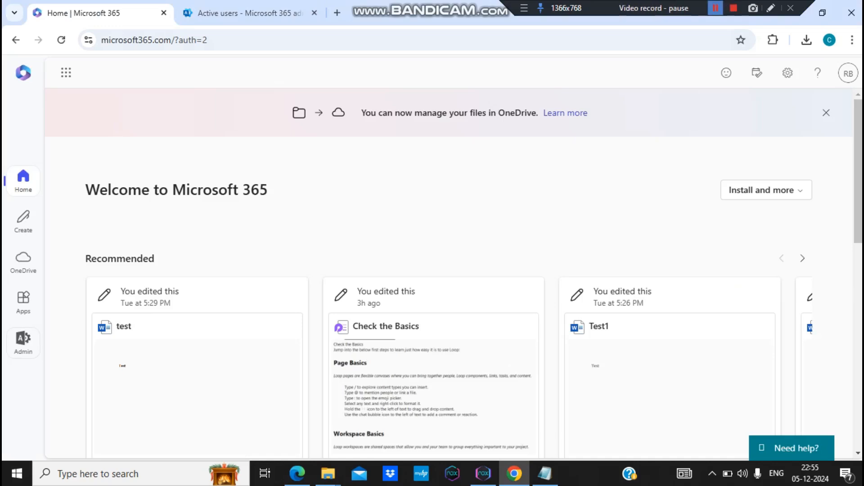
Step: View the signed-in admin account's e-mail address, then return to the Active users list
click(716, 8)
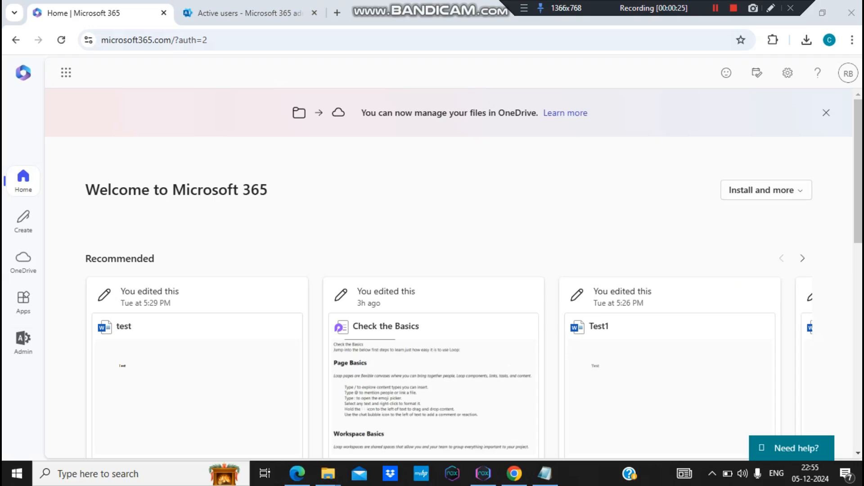
click(847, 73)
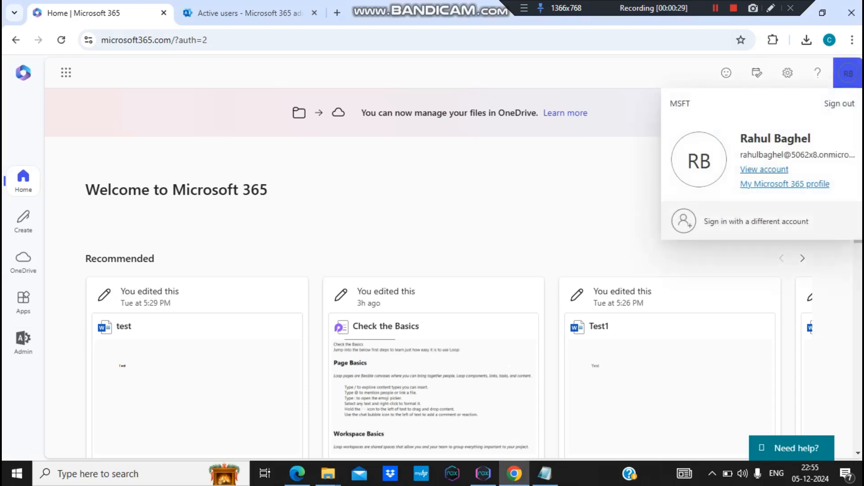
drag(742, 154, 849, 154)
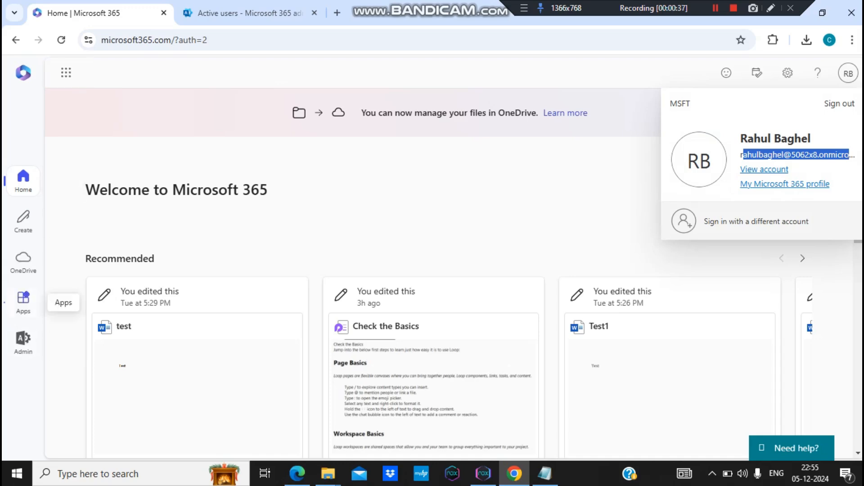
click(23, 339)
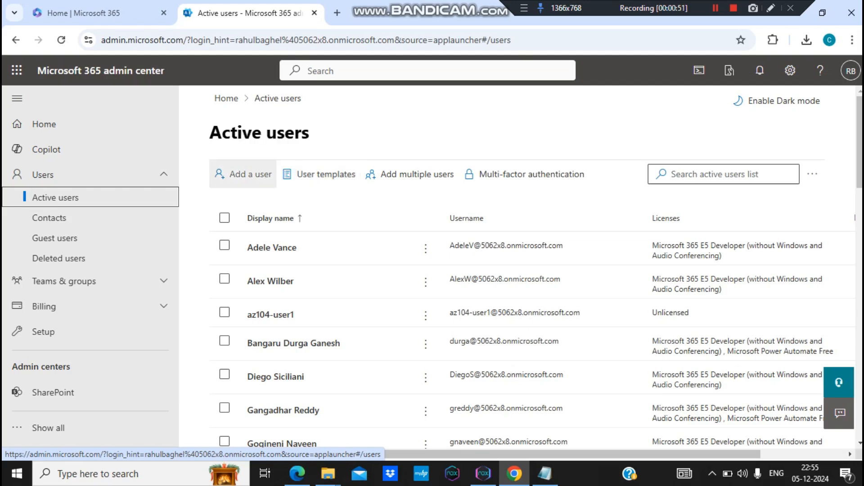
Step: Start adding a user and enter the new user's first and last names
click(243, 175)
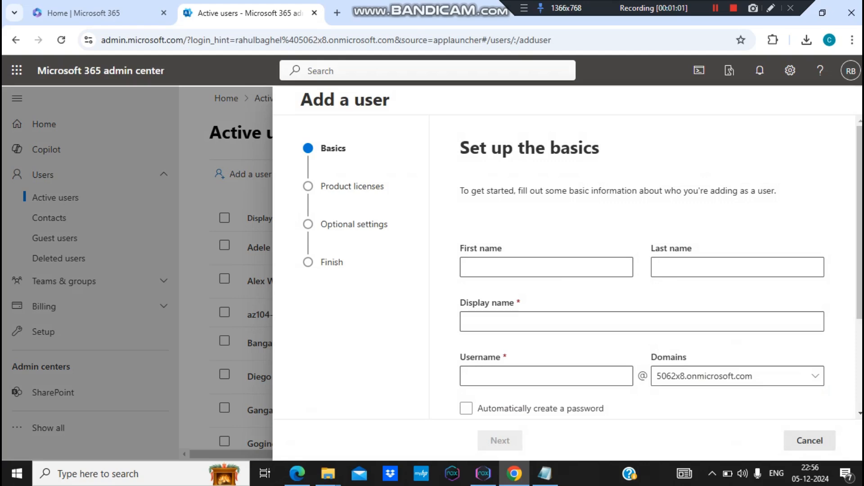
click(546, 267)
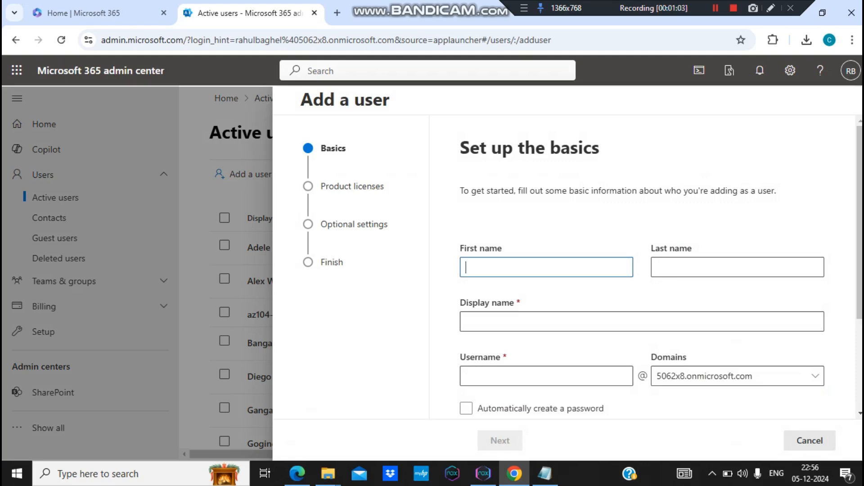
click(737, 267)
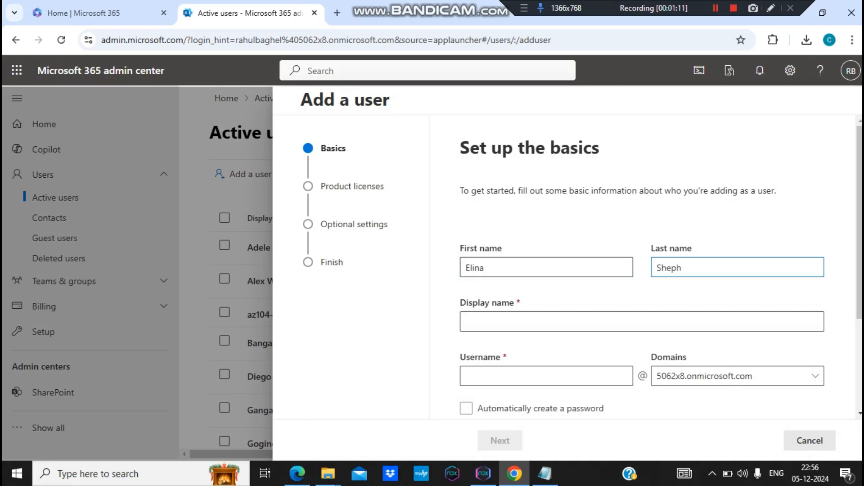
Step: Auto-fill the display name from the entered first and last names
click(719, 8)
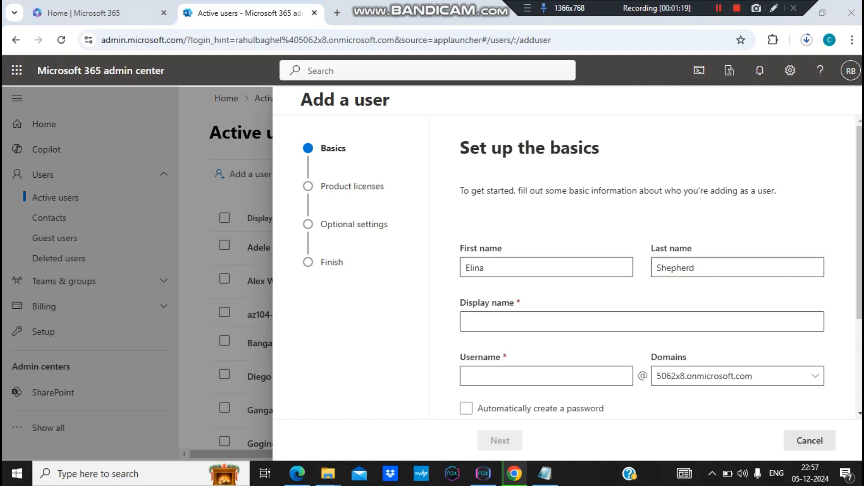
click(642, 322)
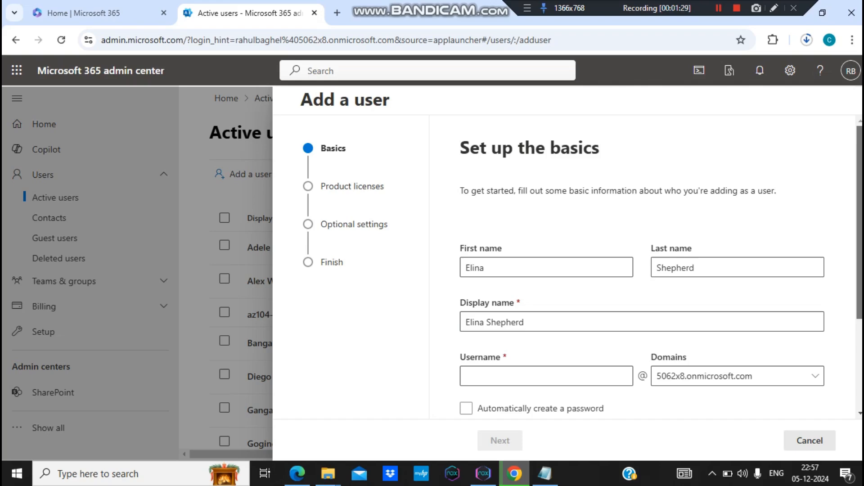
scroll(661, 268, down, 3)
click(546, 269)
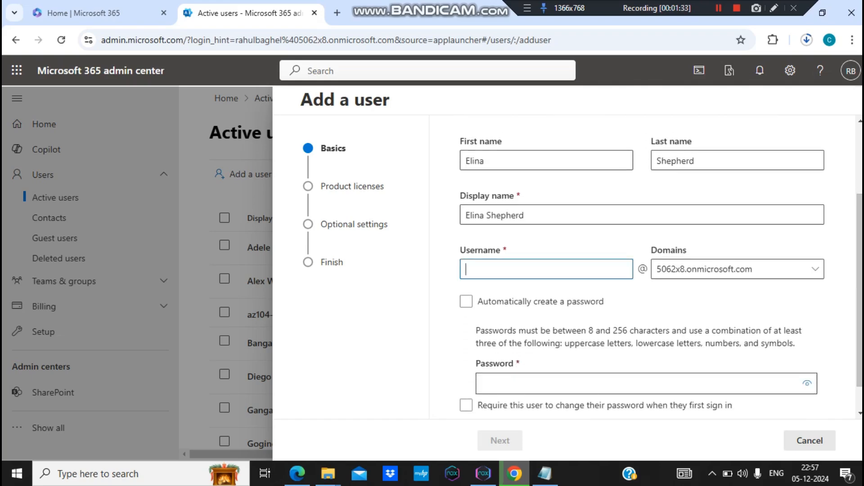
Step: Copy the display name into Username and delete the space between the names
triple_click(536, 215)
key(ctrl+c)
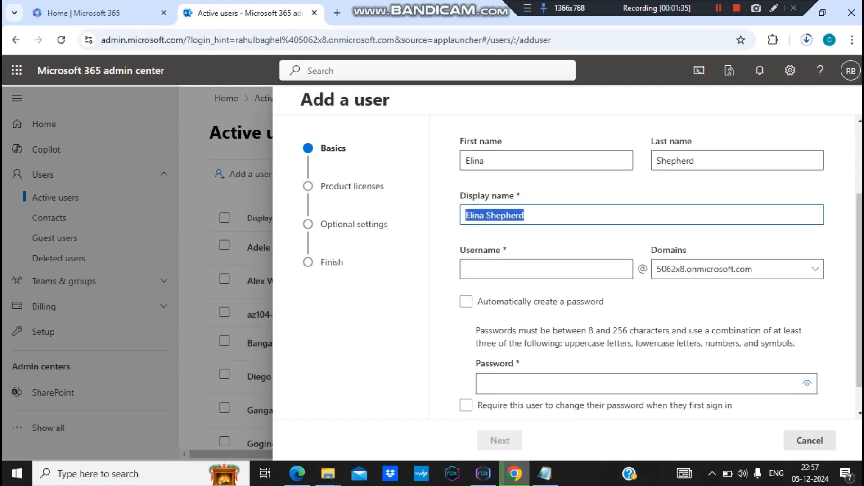
click(546, 269)
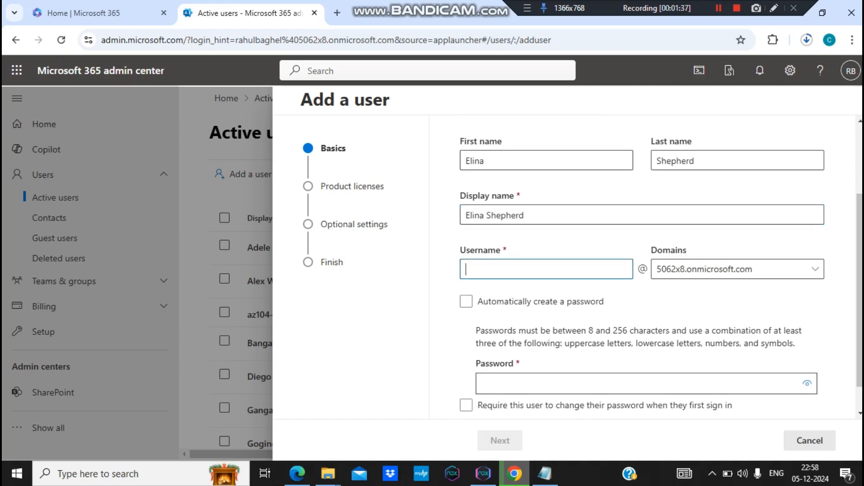
key(ctrl+v)
click(466, 270)
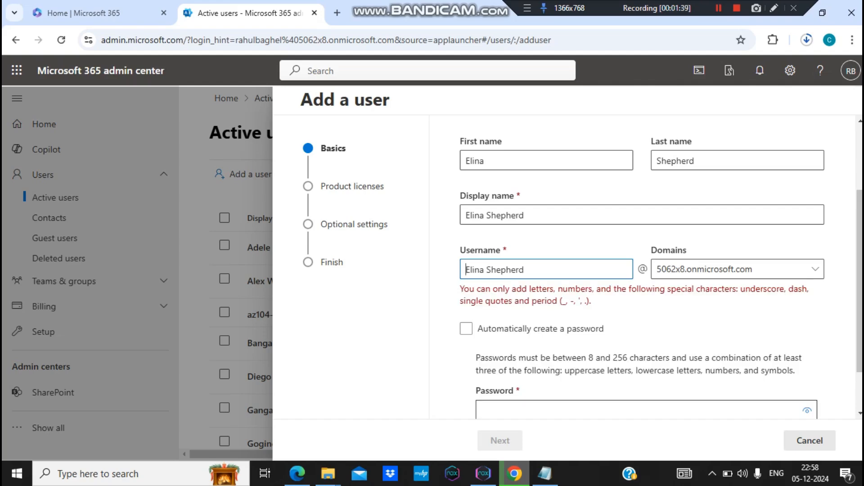
key(Right)
key(Right)
key(Right)
key(Right)
key(Right)
key(Delete)
key(Left)
key(Left)
key(Left)
key(Left)
key(Left)
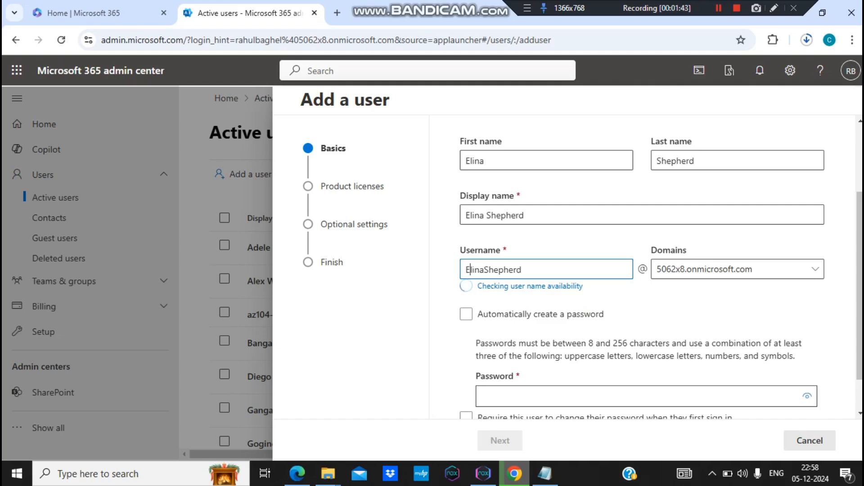
key(Right)
key(Right)
key(Right)
key(Right)
key(Right)
key(Right)
key(Right)
key(Right)
key(Right)
key(Right)
key(Right)
key(Right)
key(Right)
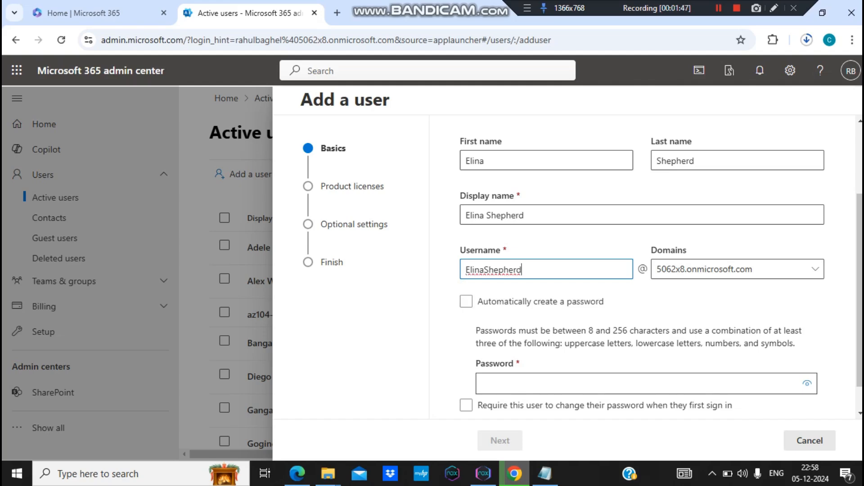
Step: Check the Domains dropdown to confirm the tenant's onmicrosoft.com domain
key(shift+Left)
key(shift+Left)
key(shift+Left)
key(shift+Left)
key(shift+Left)
key(shift+Left)
key(shift+Left)
key(shift+Left)
key(shift+Left)
key(shift+Left)
key(shift+Left)
key(shift+Left)
key(Left)
click(737, 269)
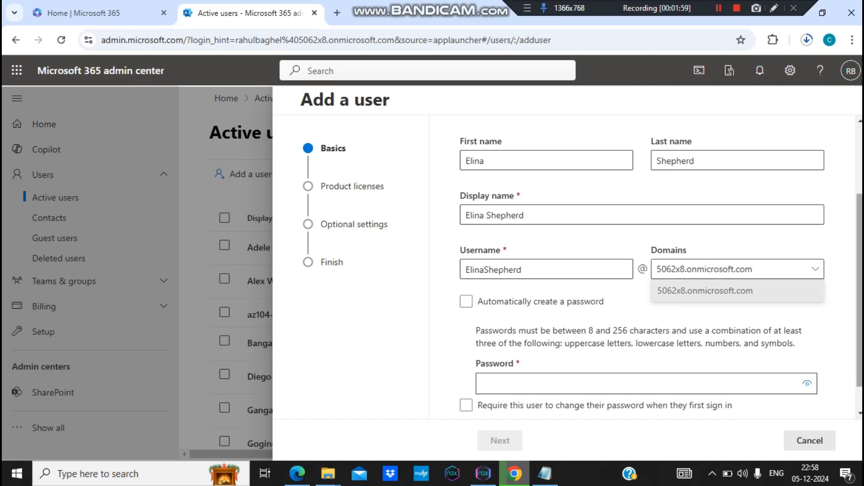
scroll(585, 270, down, 1)
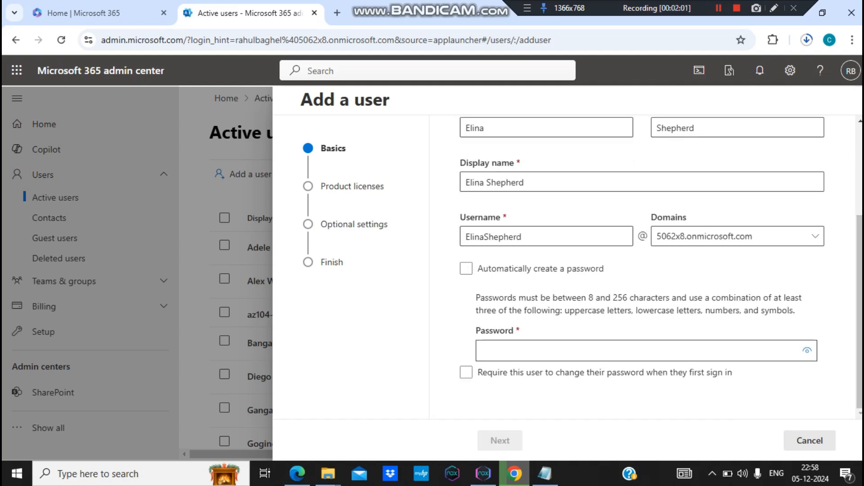
Step: Turn off automatic password creation, set a strong custom password, and continue to licenses
click(639, 351)
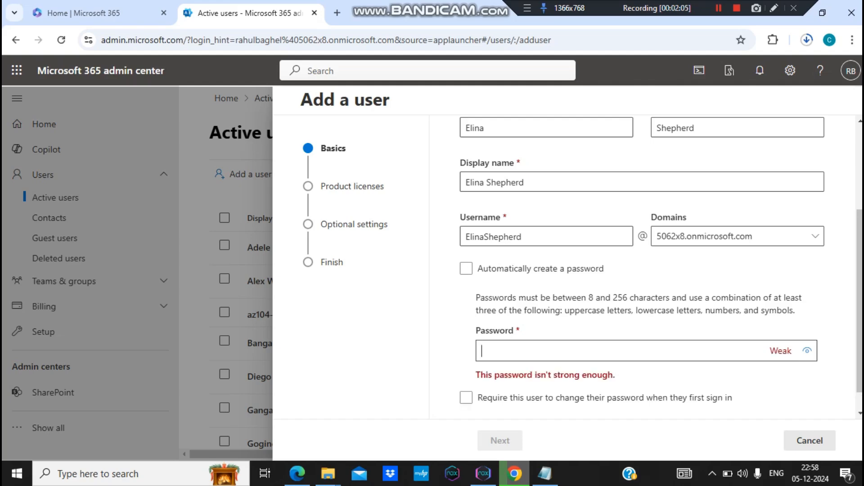
click(467, 268)
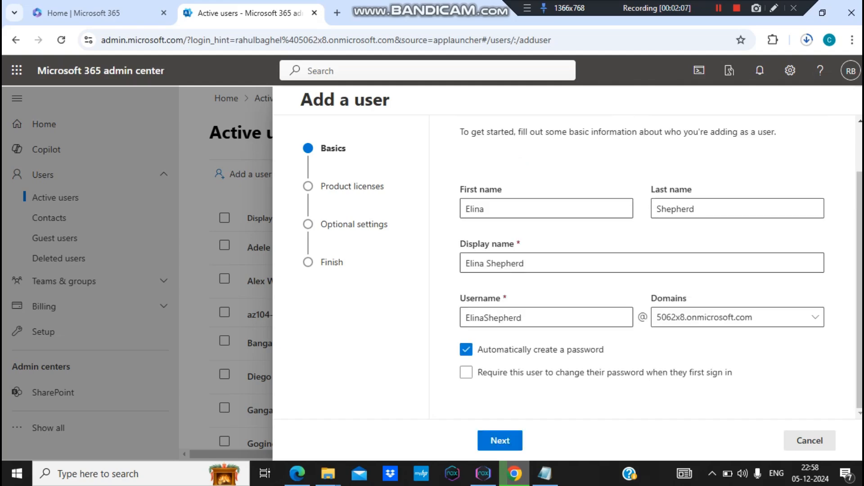
double_click(493, 318)
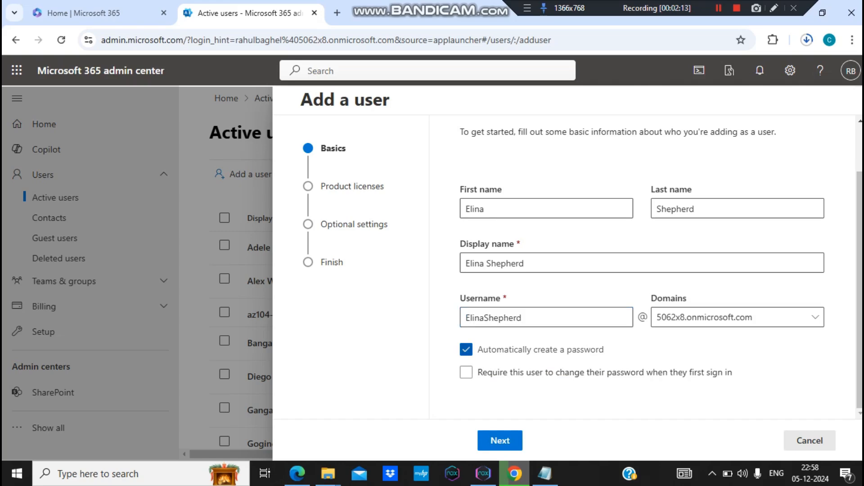
click(466, 349)
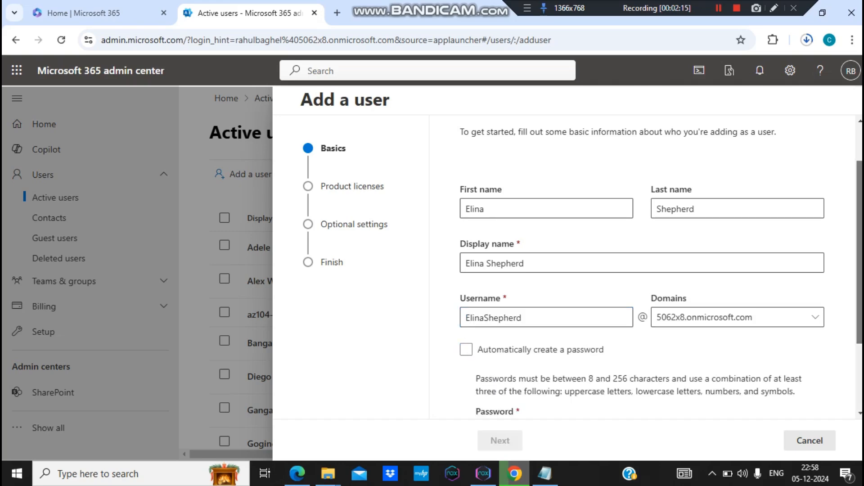
scroll(642, 270, down, 2)
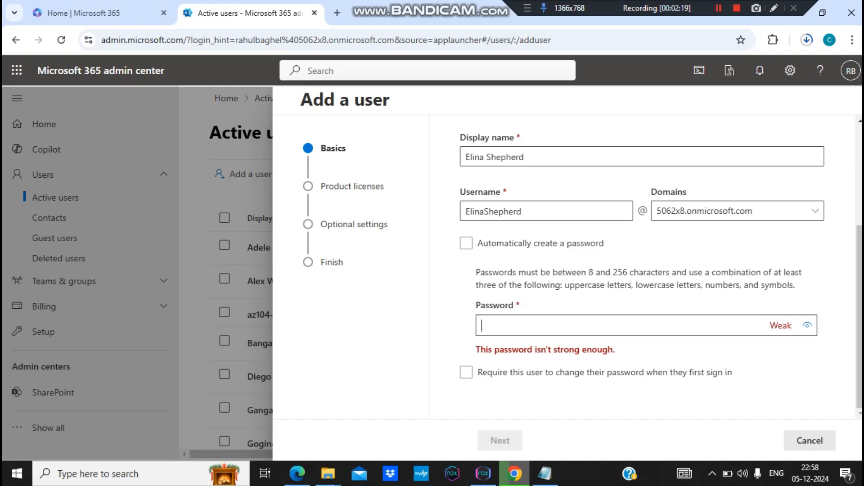
text(•••••••••••••)
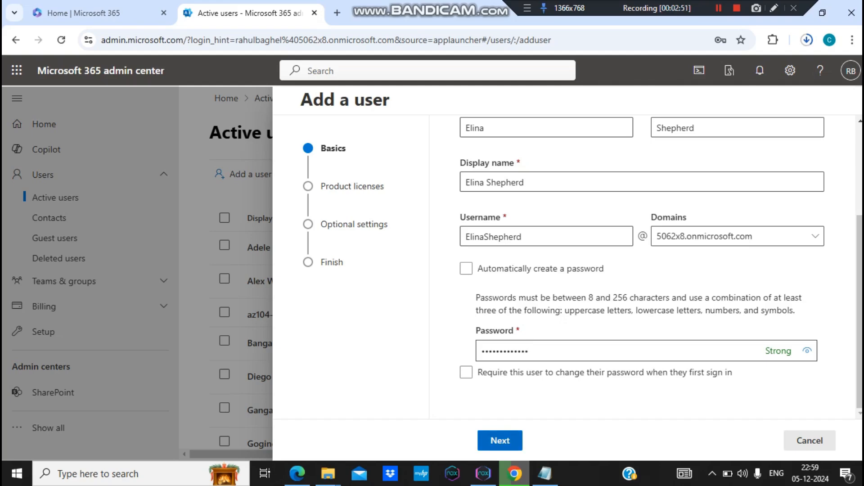
click(499, 441)
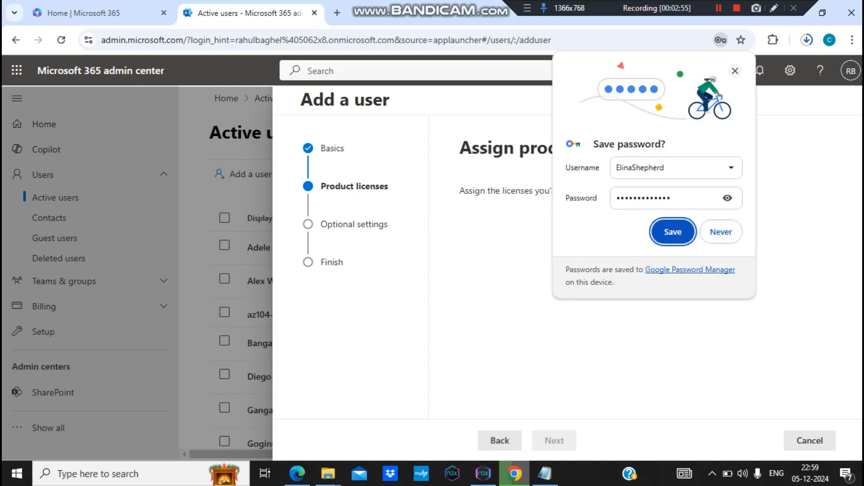
Step: Dismiss the browser's save-password prompt and tick the Microsoft 365 E5 Developer license
click(735, 71)
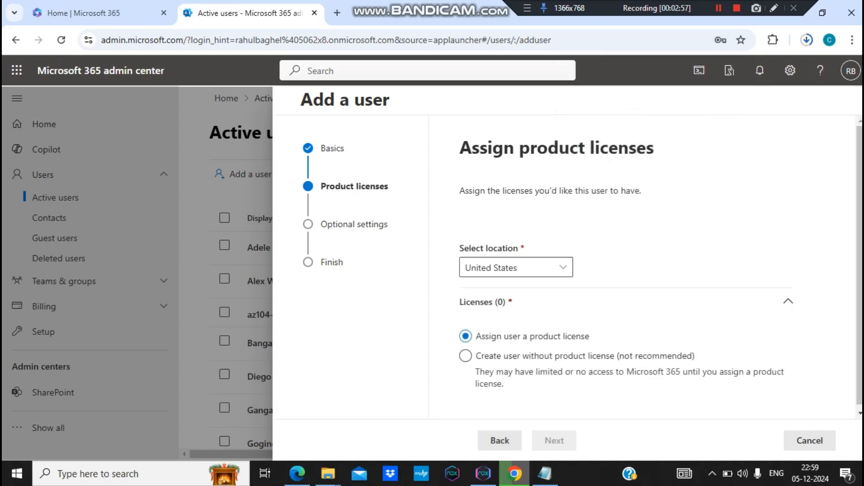
scroll(657, 265, down, 1)
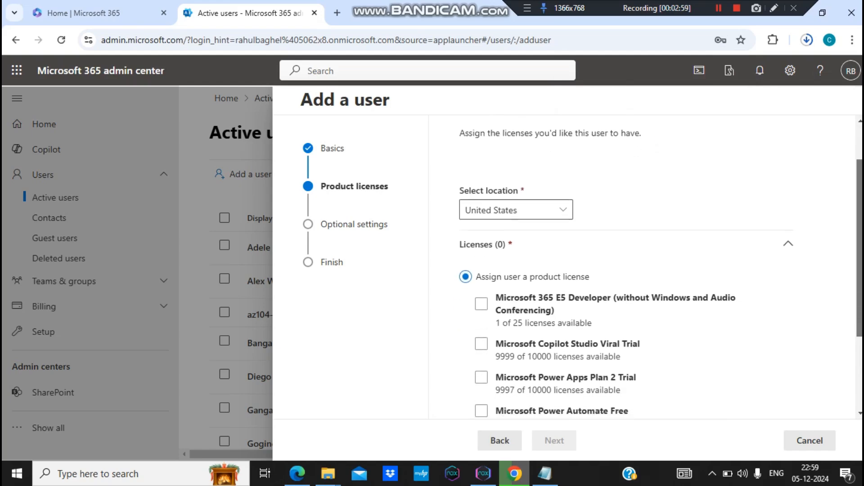
scroll(657, 266, down, 1)
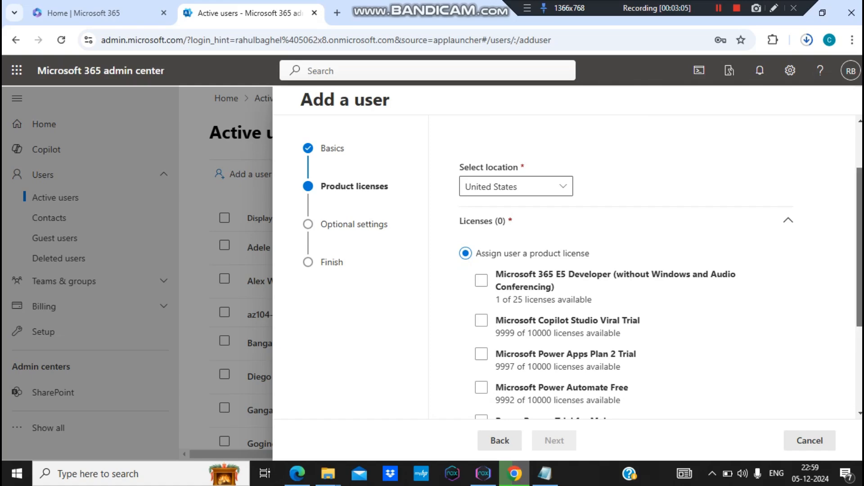
scroll(657, 266, down, 2)
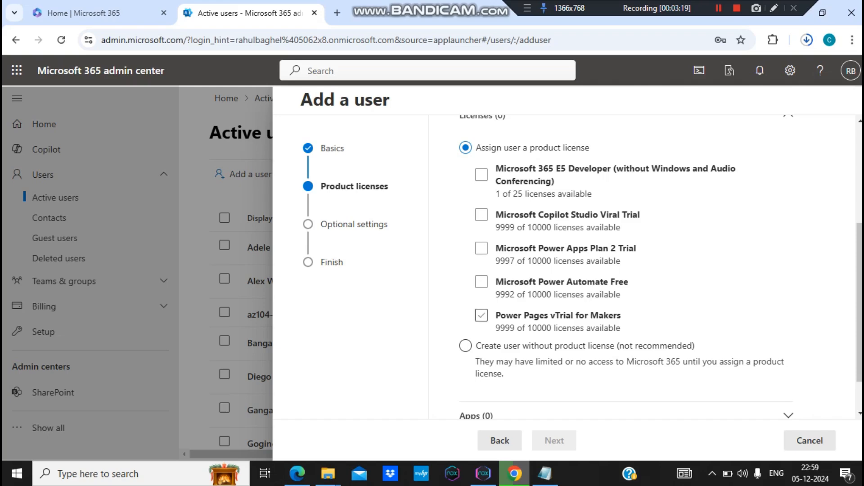
click(481, 175)
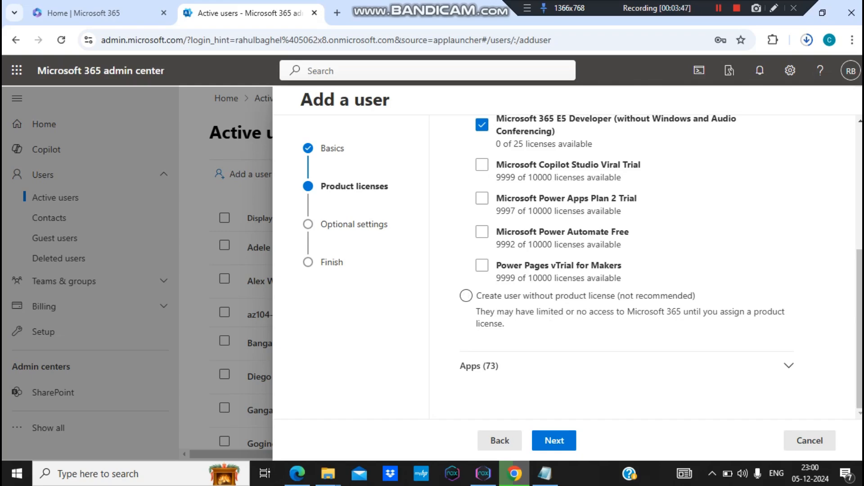
click(97, 13)
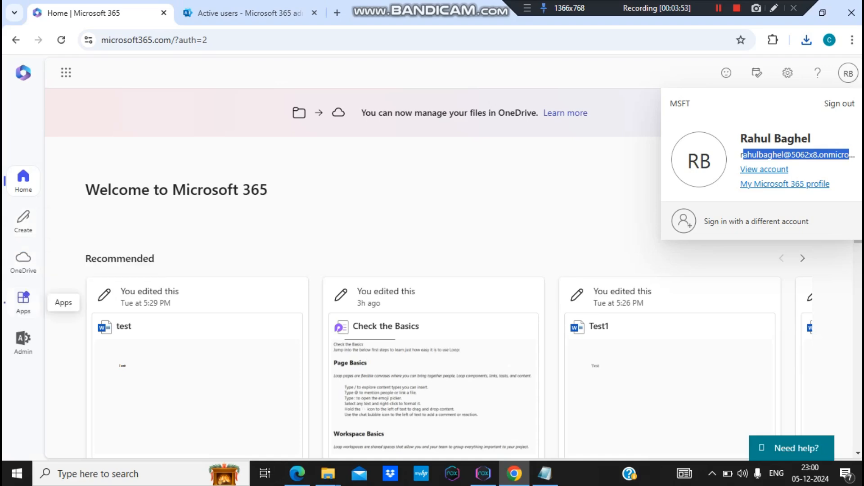
click(243, 13)
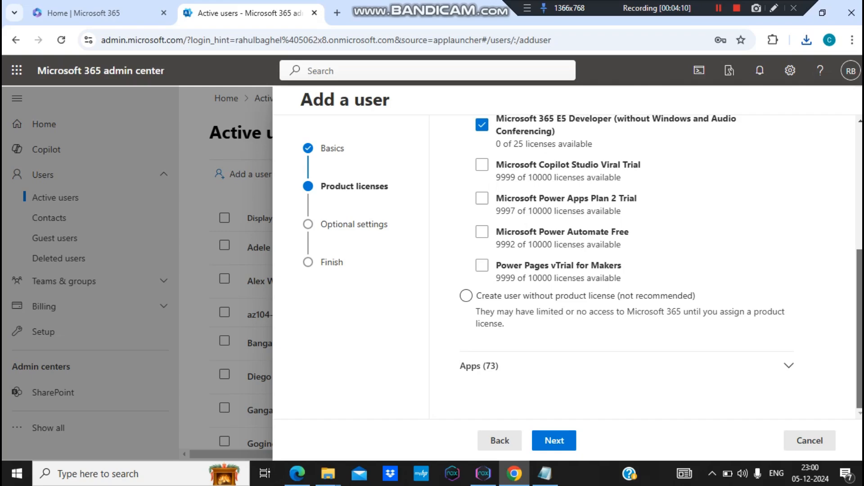
Step: Expand the Apps list included with the new user's licenses
scroll(630, 261, up, 3)
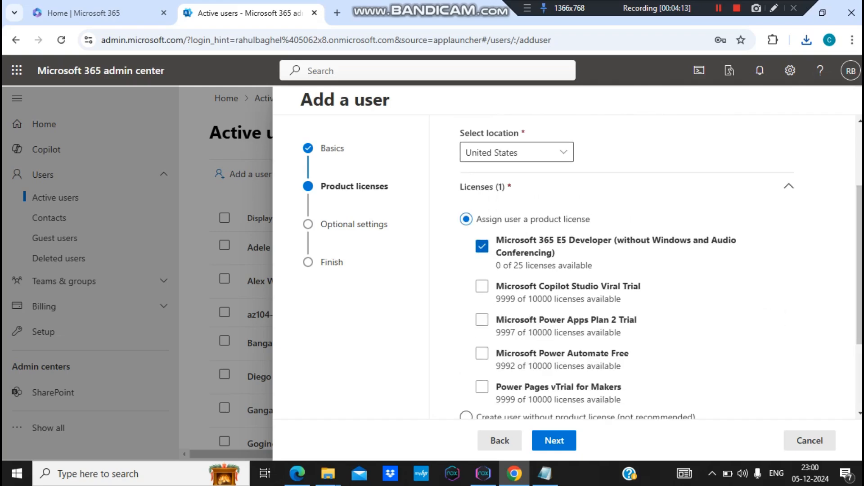
scroll(630, 266, down, 3)
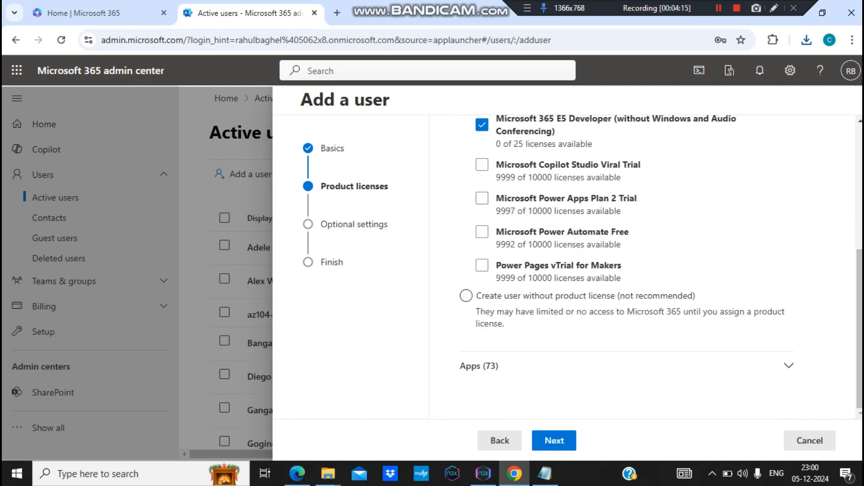
click(788, 365)
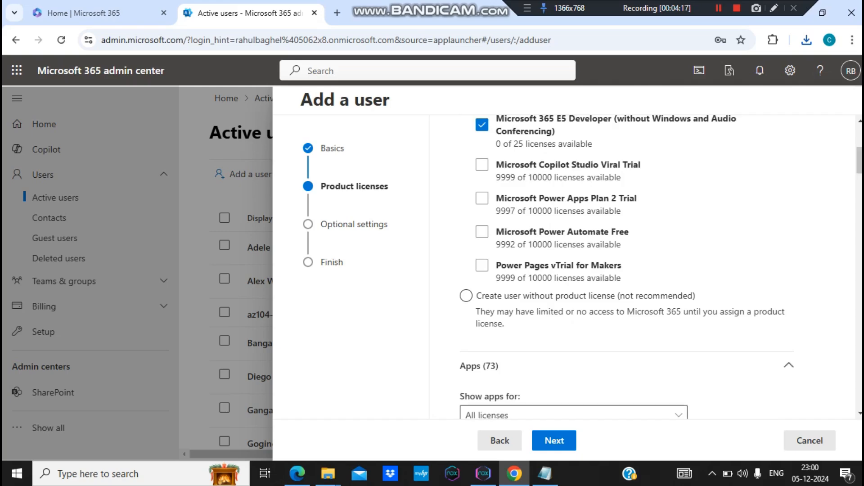
mouse_move(860, 160)
mouse_down()
mouse_move(860, 185)
mouse_move(860, 160)
mouse_up()
click(789, 359)
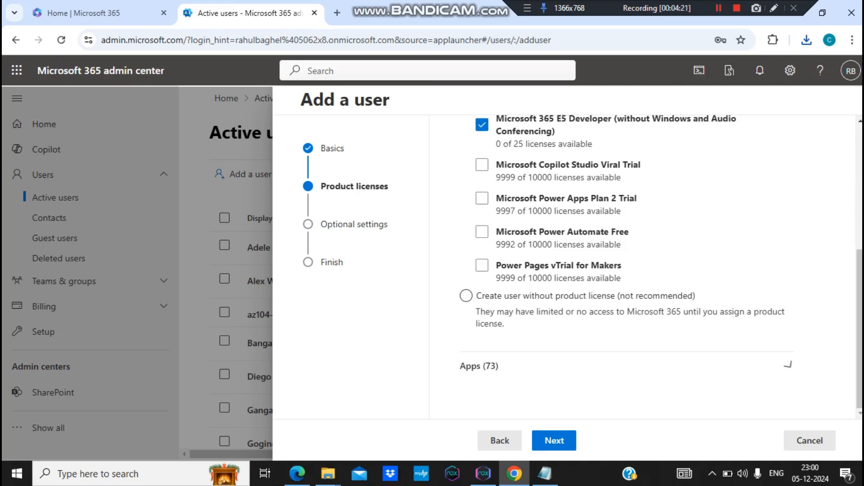
click(788, 365)
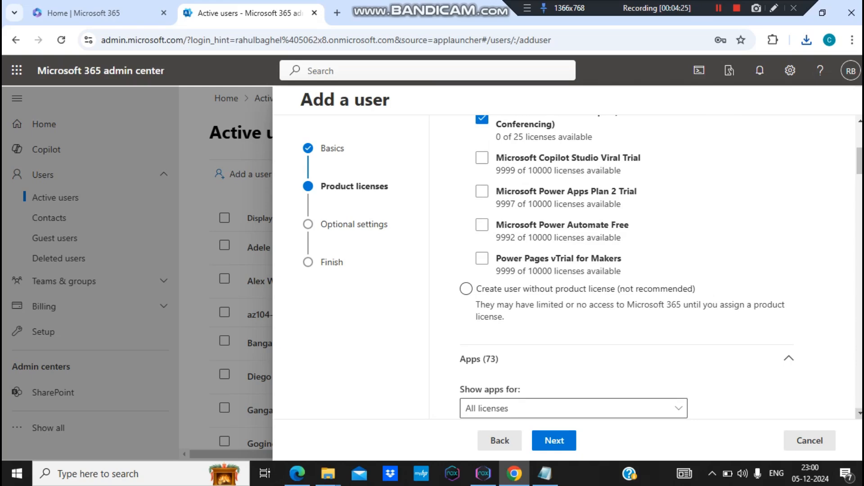
scroll(647, 268, down, 5)
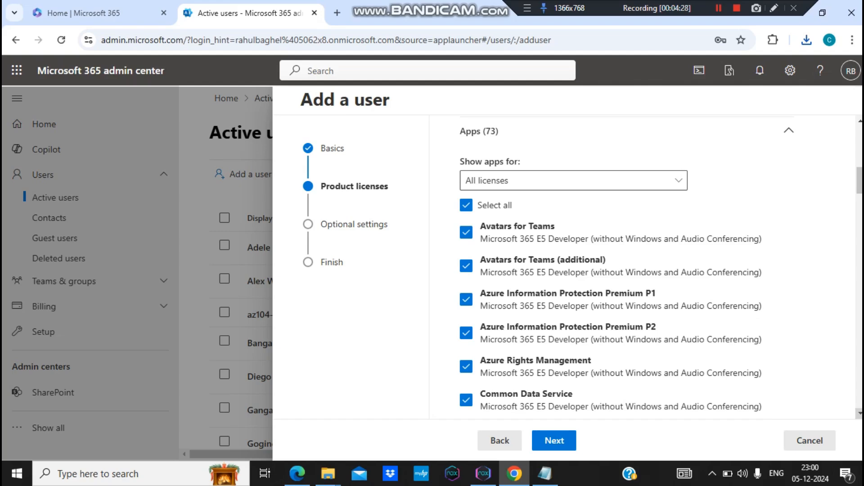
scroll(646, 267, down, 1)
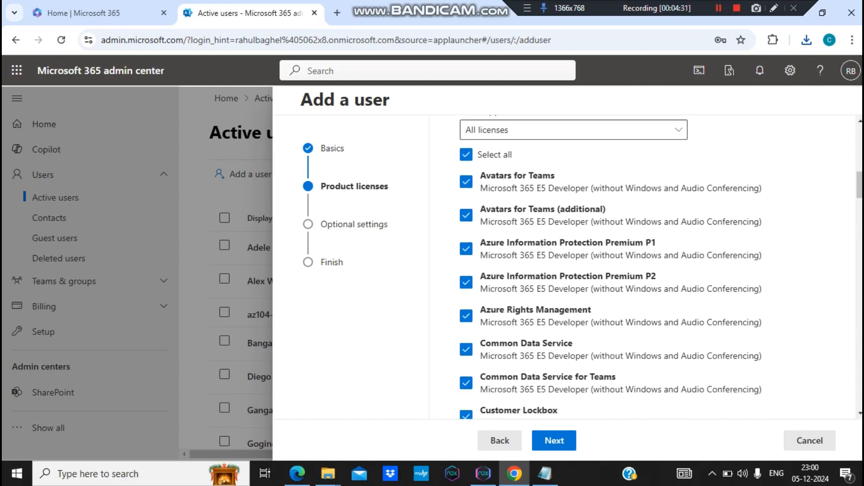
Step: Show only Microsoft 365 E5 Developer apps, review them, and continue to Optional settings
click(573, 130)
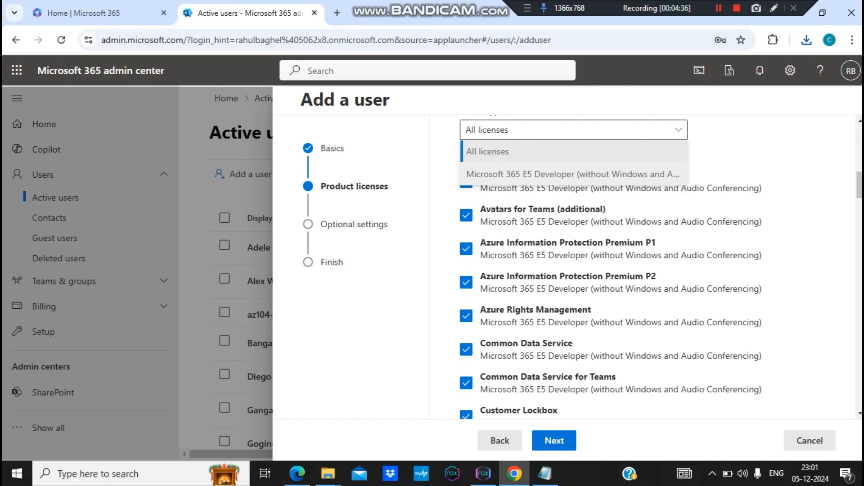
click(572, 174)
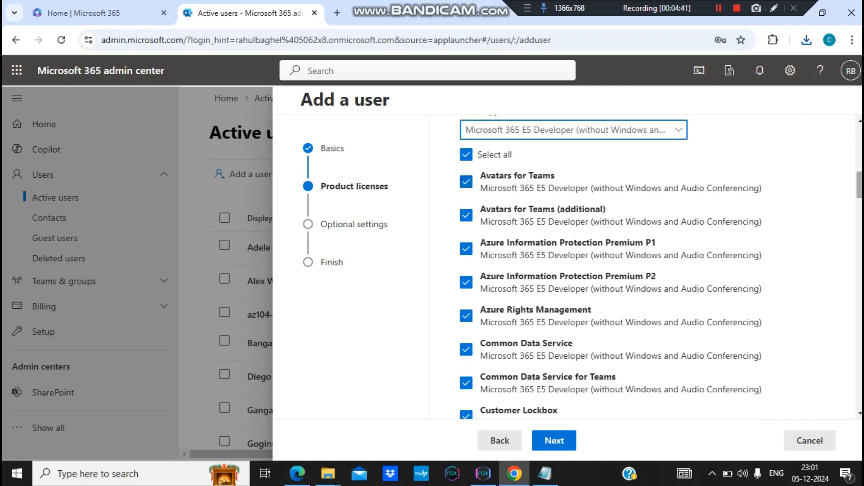
drag(860, 184, 859, 395)
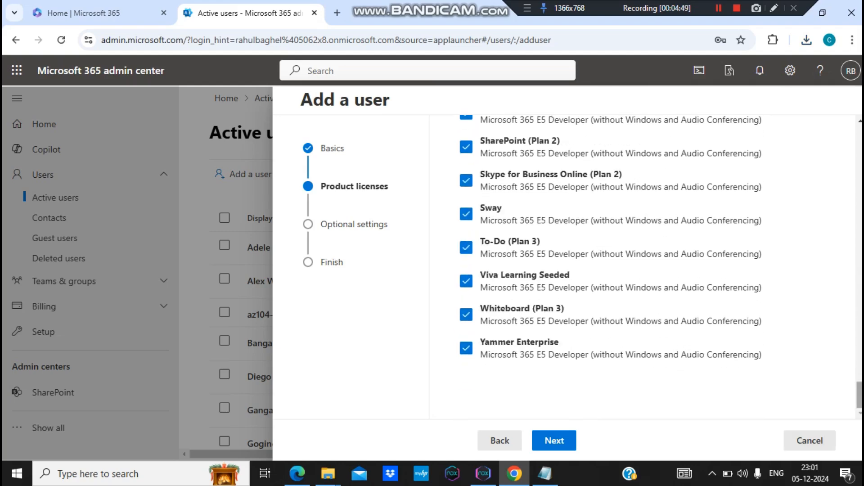
drag(860, 395, 860, 317)
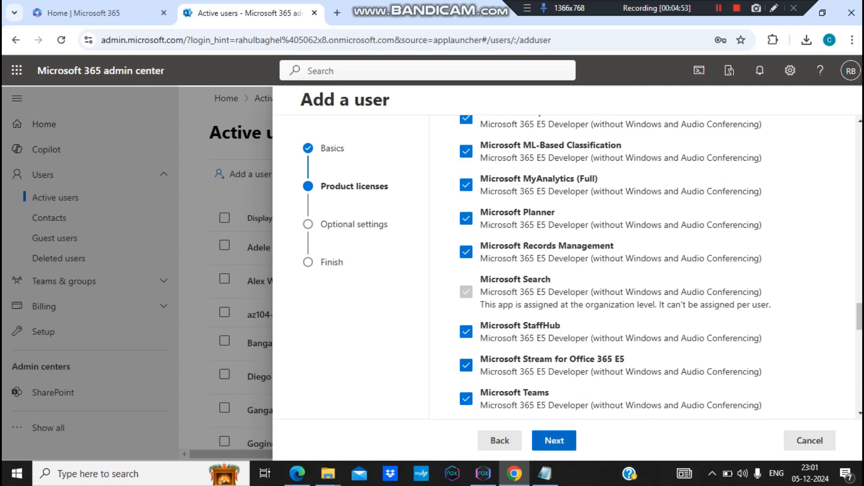
click(554, 440)
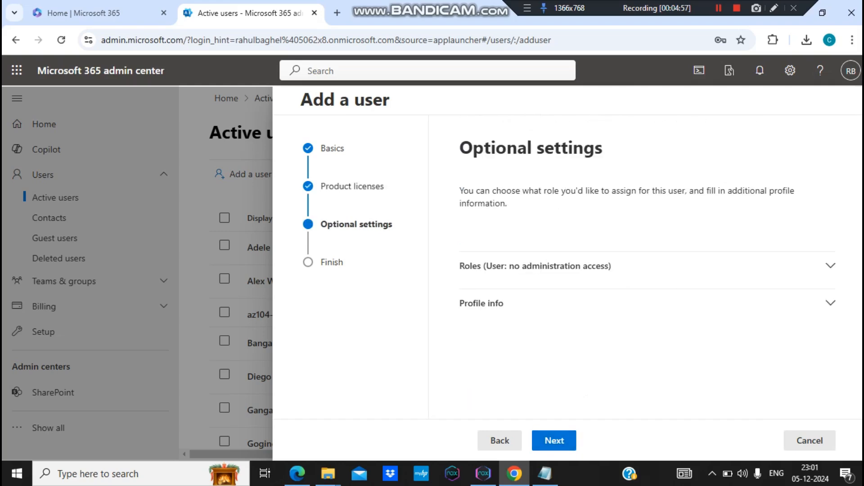
Step: Keep the role as User with no admin center access and proceed to Review and finish
click(830, 265)
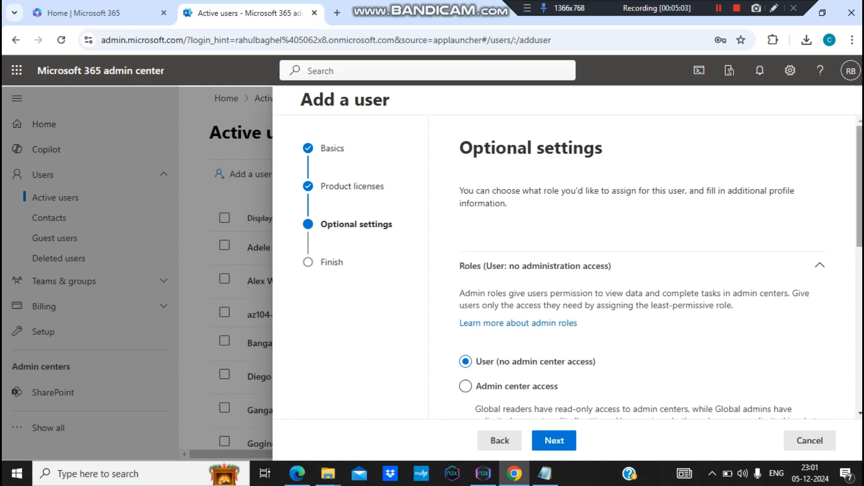
scroll(643, 268, down, 3)
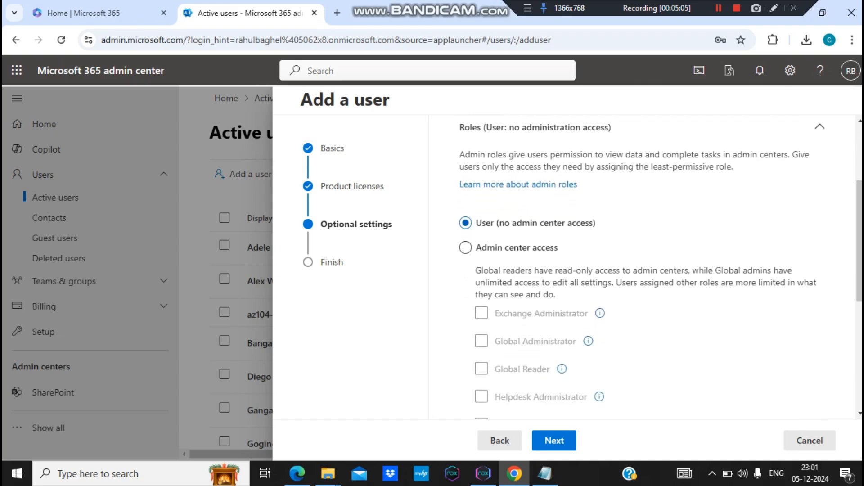
click(465, 247)
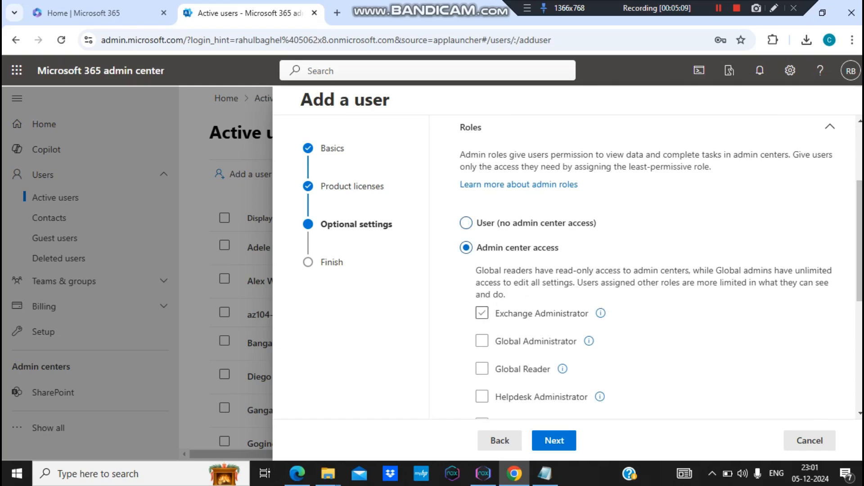
scroll(647, 268, down, 3)
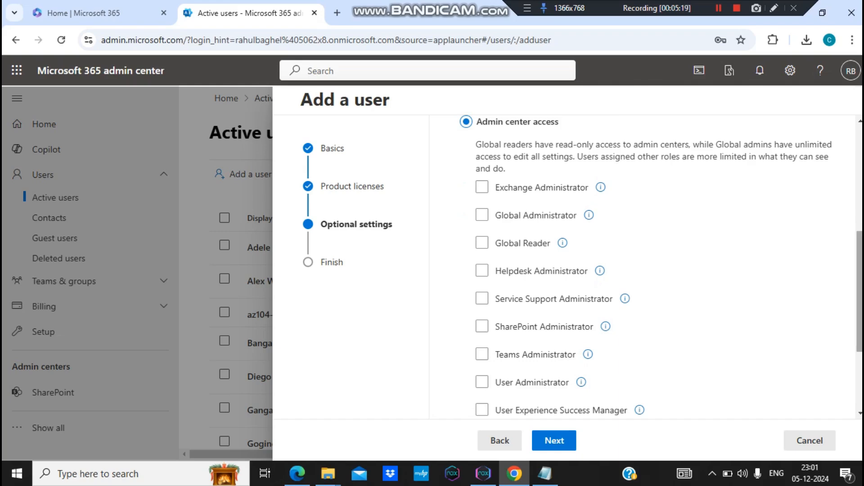
scroll(661, 266, down, 1)
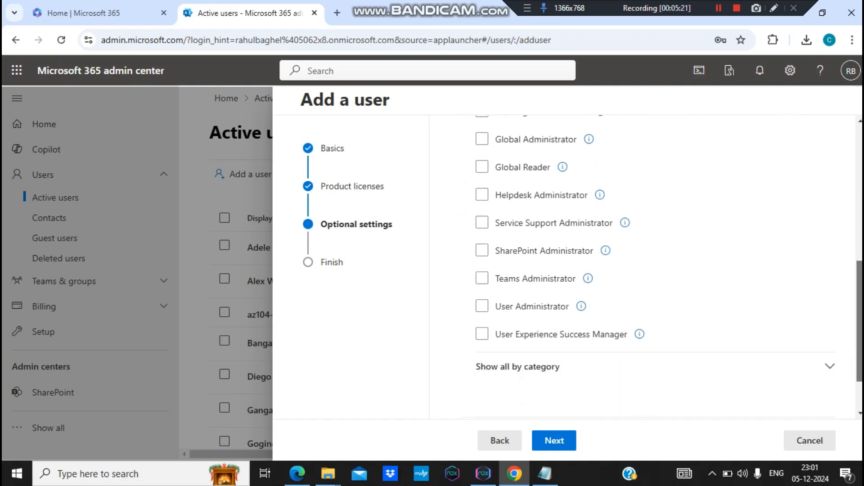
scroll(644, 265, up, 3)
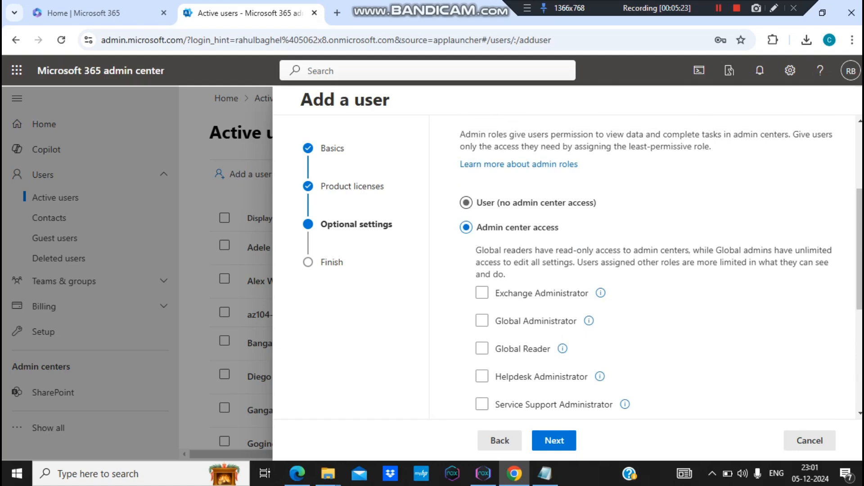
click(466, 203)
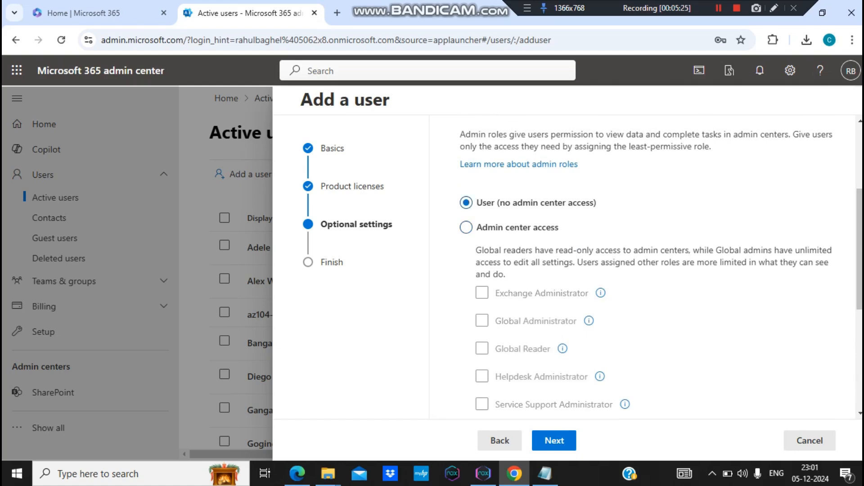
scroll(644, 266, down, 5)
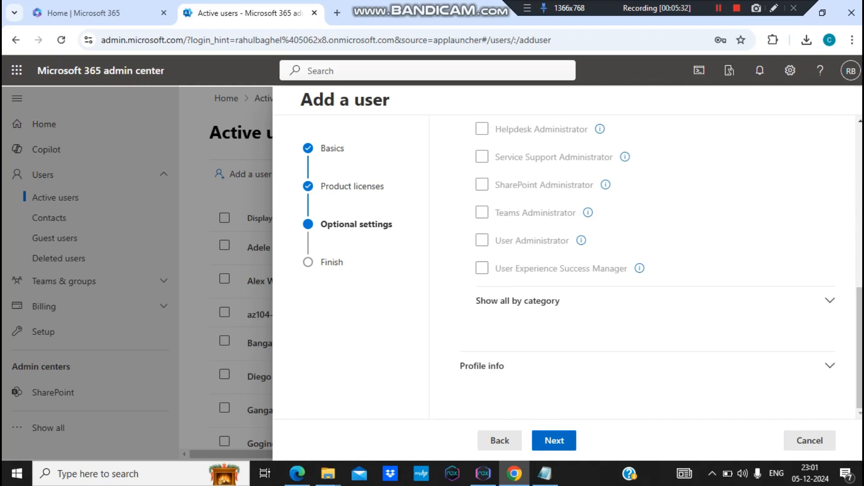
click(554, 440)
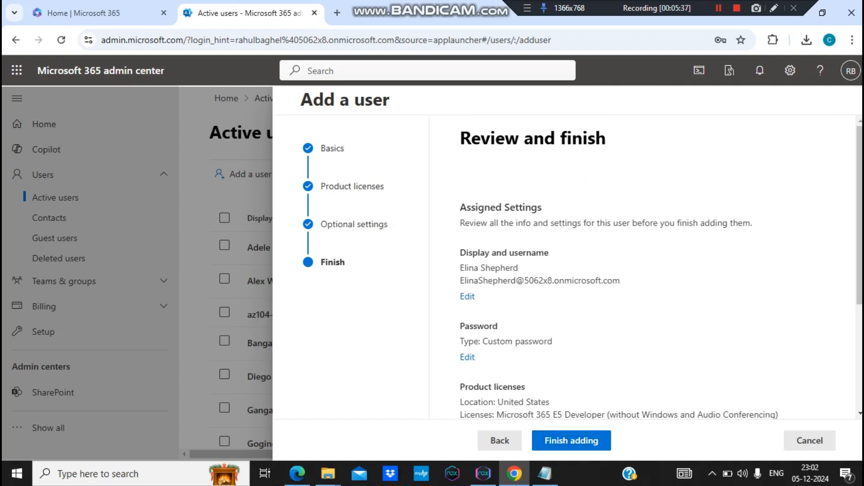
Step: Copy the new user's username into Notepad, then minimise Notepad
drag(620, 280, 460, 280)
key(ctrl+c)
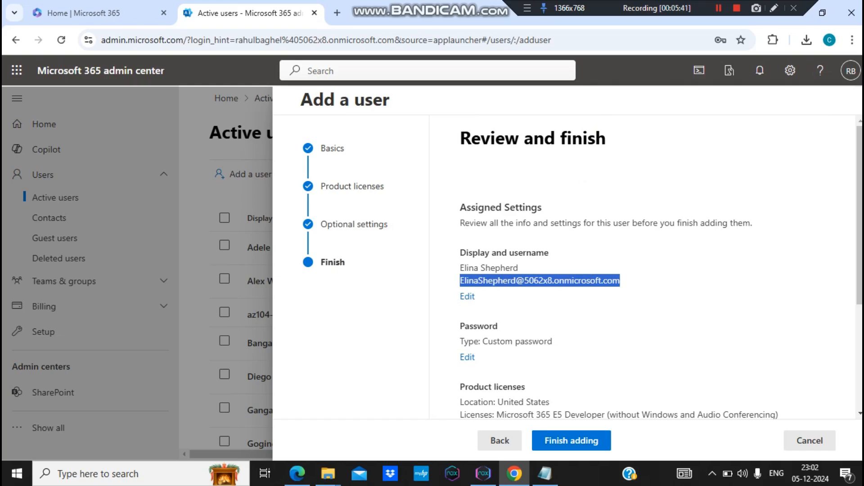
click(544, 473)
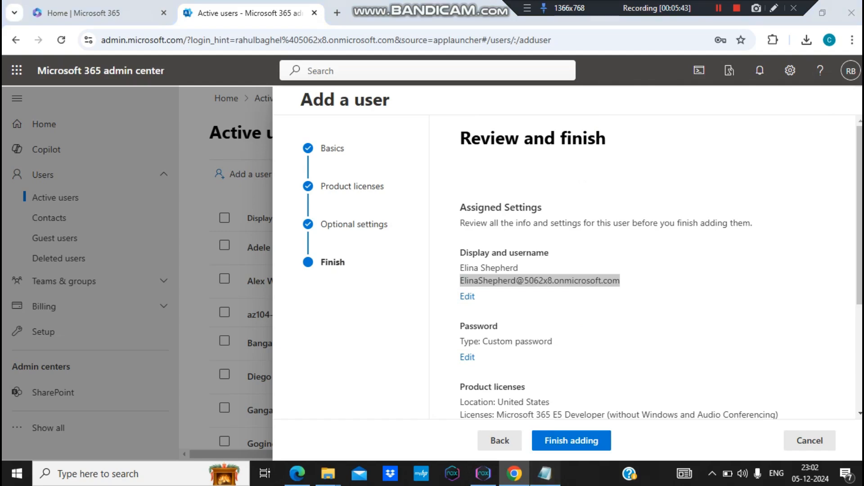
key(ctrl+v)
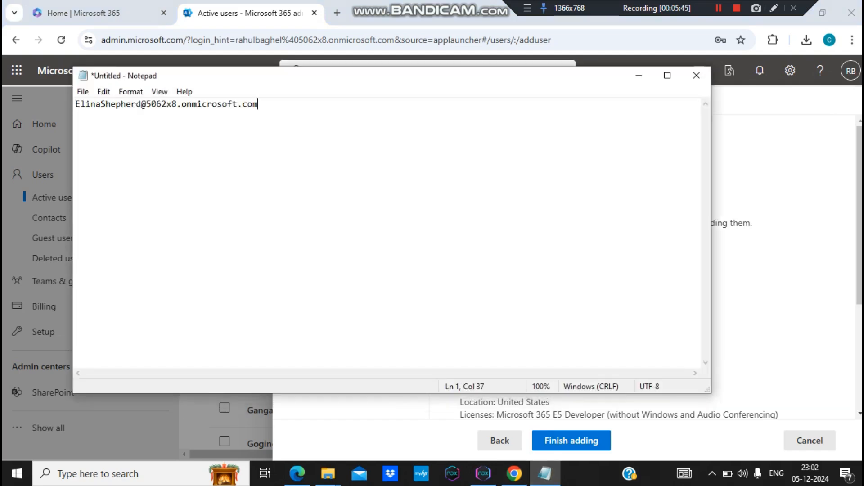
click(638, 76)
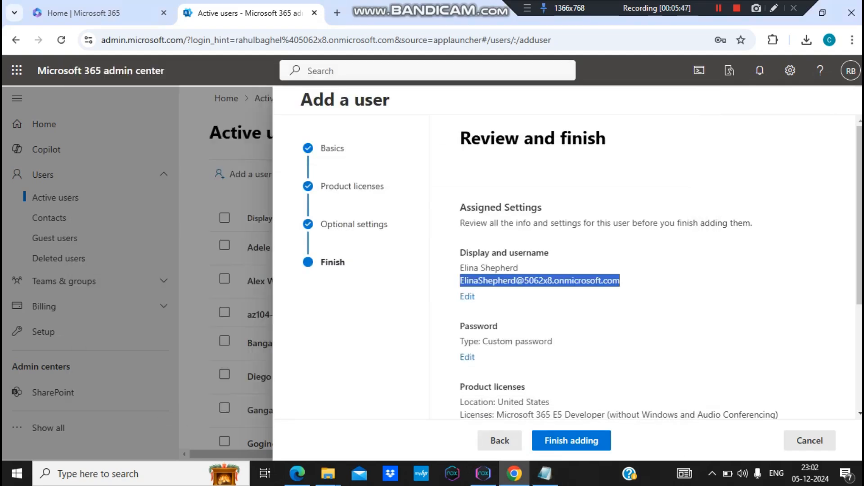
Step: Review the license entry and go back to edit the profile info
scroll(657, 270, down, 3)
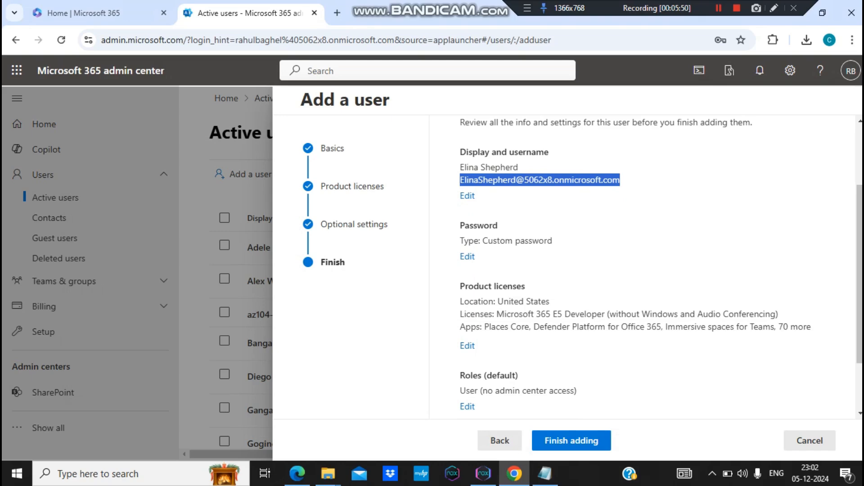
scroll(644, 265, down, 2)
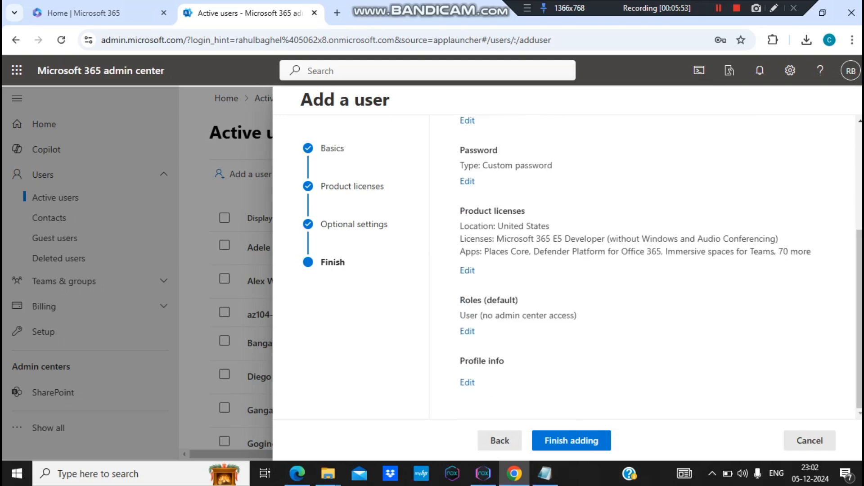
drag(504, 238, 668, 238)
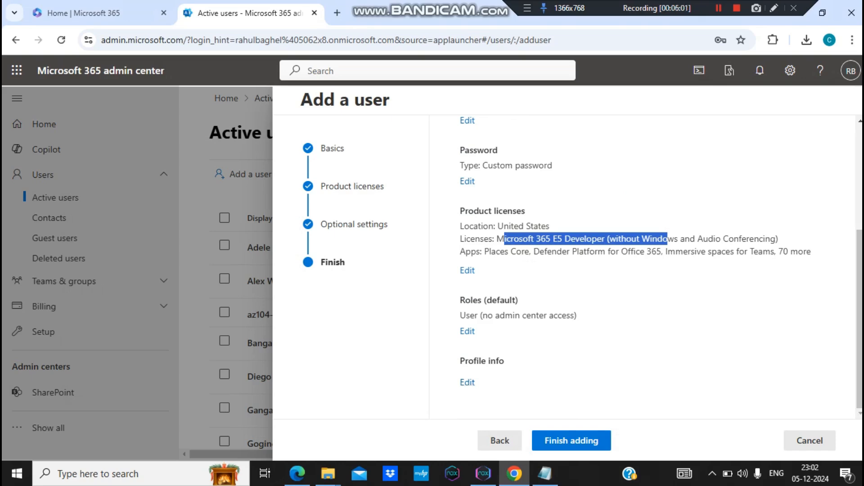
click(467, 382)
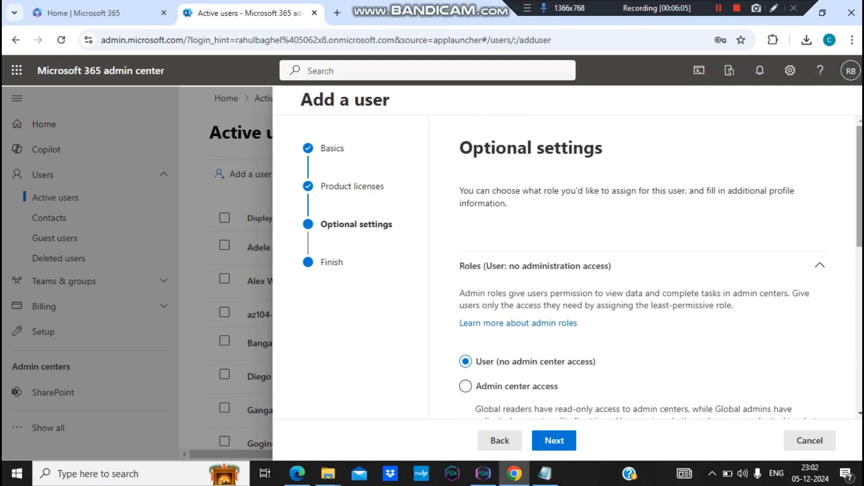
Step: Expand Profile info, leave Job title and Department blank, and return to Review and finish
drag(859, 187, 860, 348)
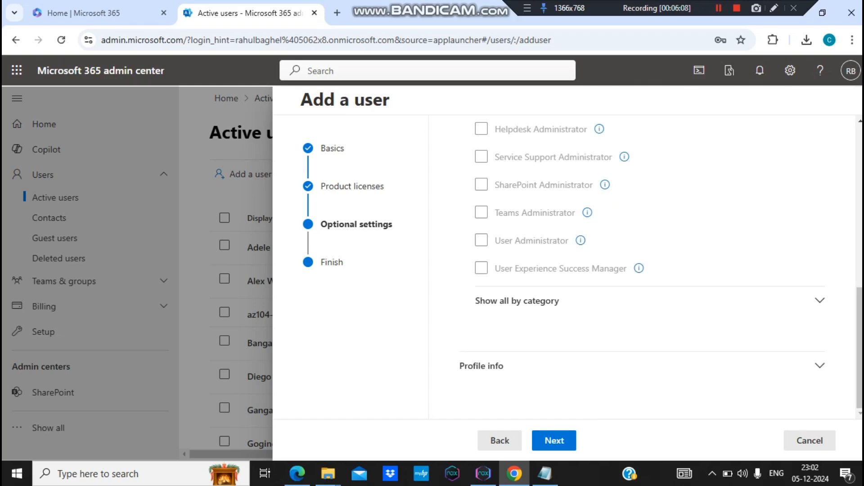
click(820, 366)
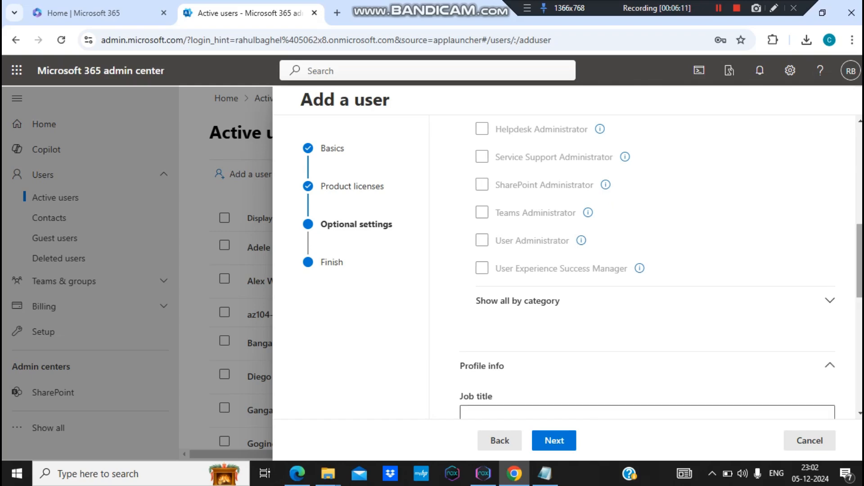
scroll(647, 270, down, 3)
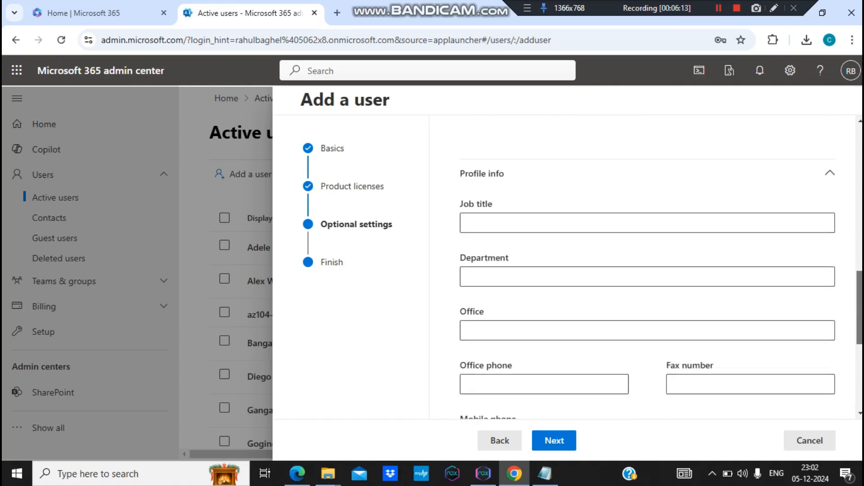
click(647, 214)
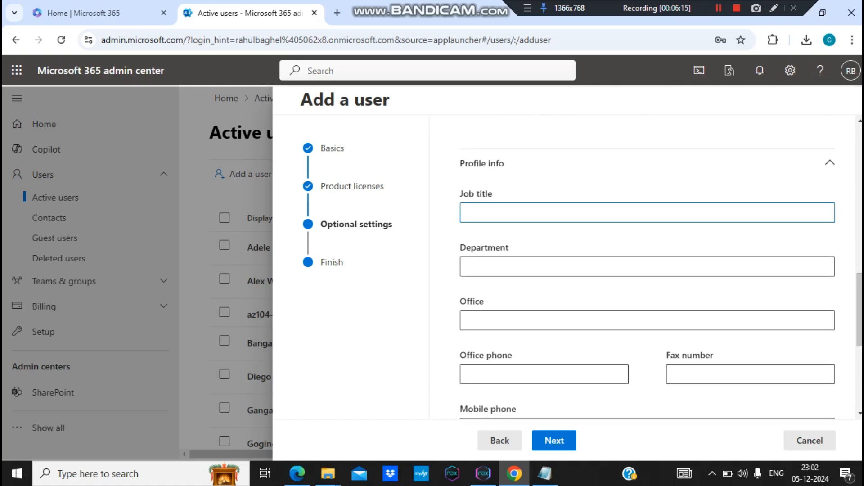
click(647, 267)
click(646, 212)
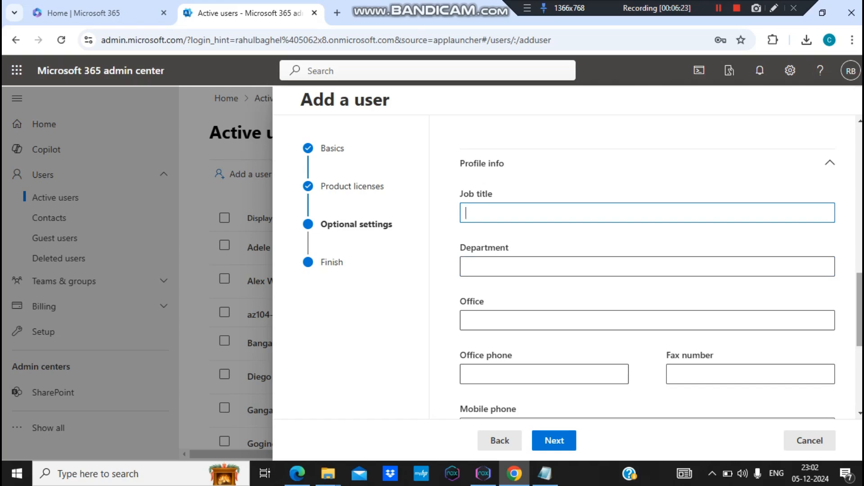
scroll(647, 266, down, 3)
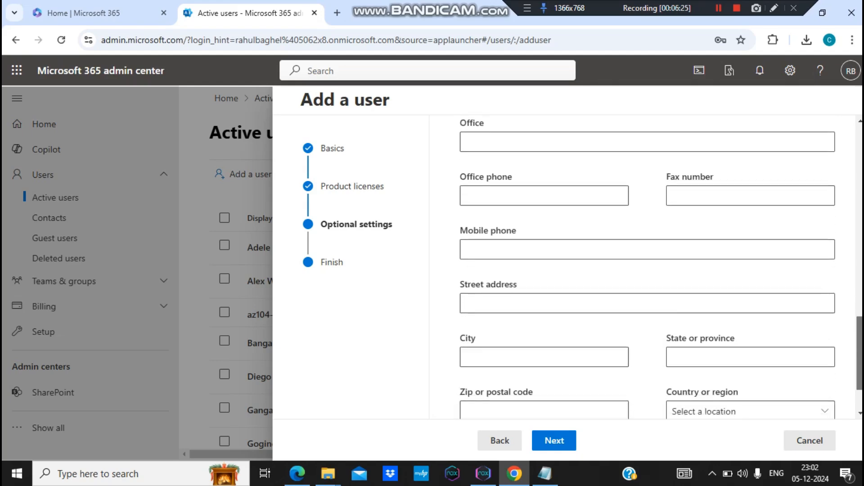
scroll(647, 265, down, 1)
scroll(647, 266, up, 5)
scroll(647, 266, down, 2)
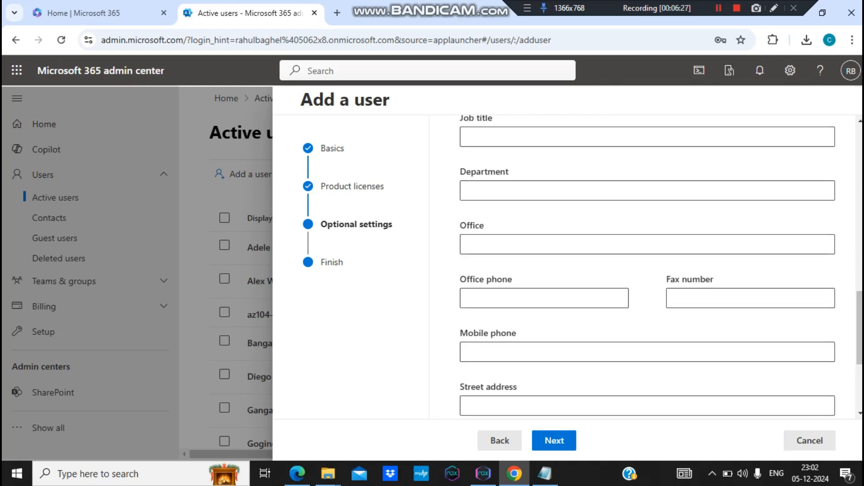
click(553, 440)
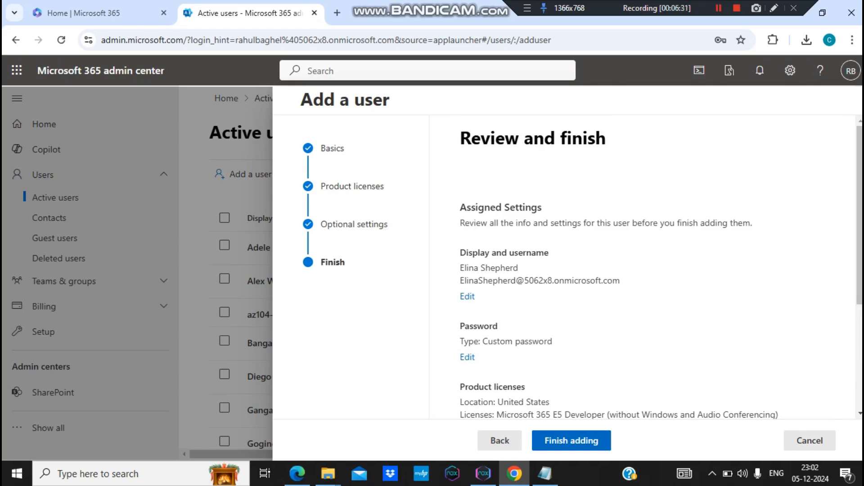
Step: Finish adding the new user with the Microsoft 365 E5 Developer license, then bring Microsoft Edge to the front
click(553, 440)
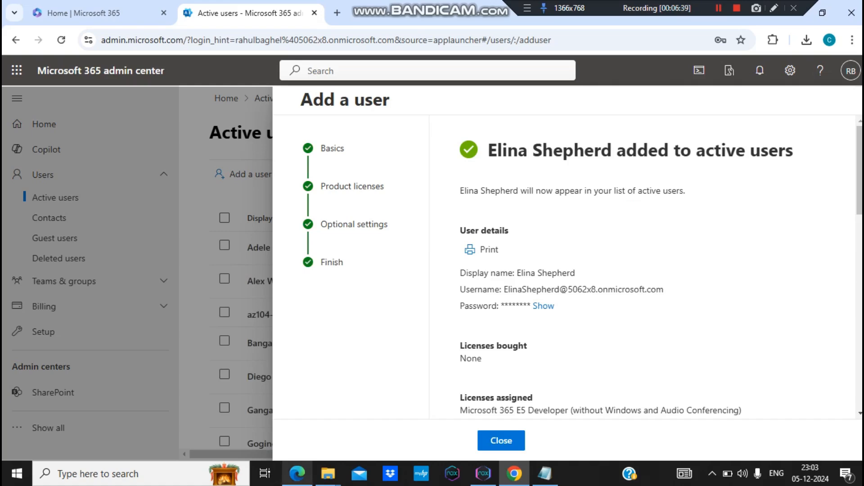
mouse_move(297, 472)
click(299, 410)
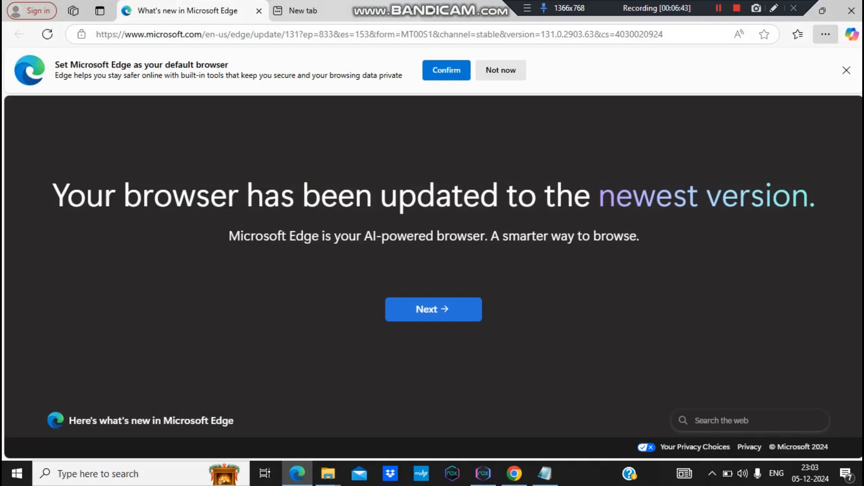
Step: Close the empty New tab and go to portal.office.com in Edge
click(410, 11)
click(299, 35)
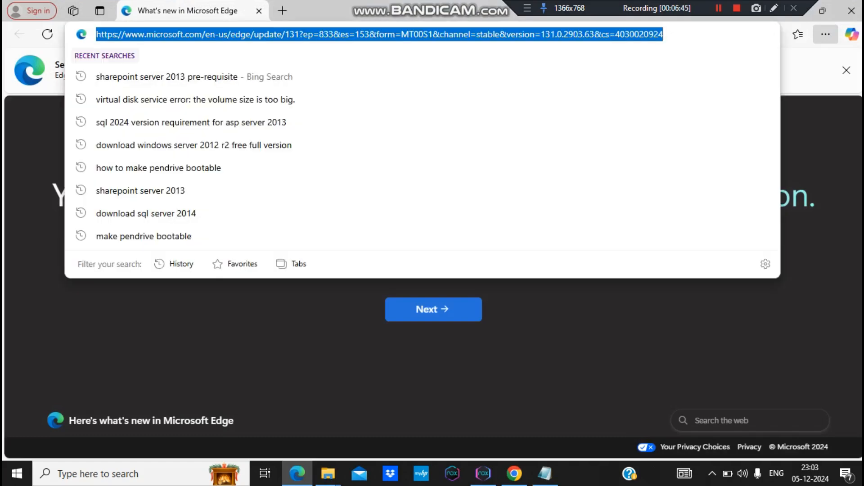
text(porta)
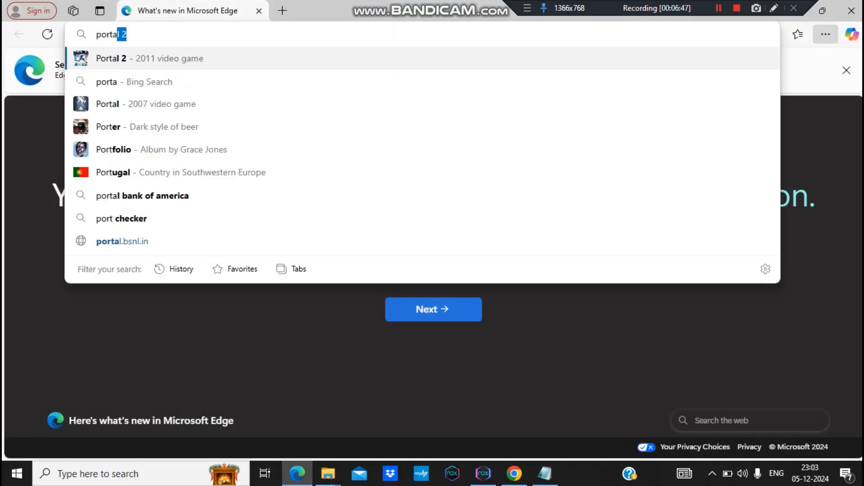
text(l)
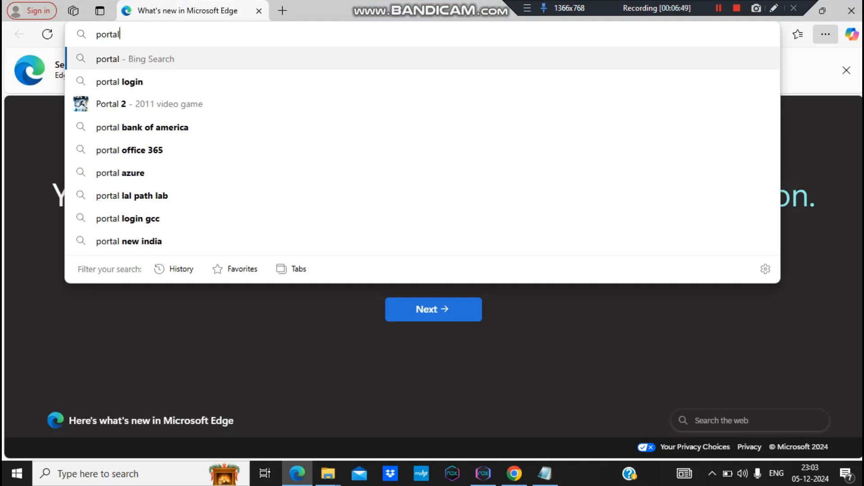
text(.offic)
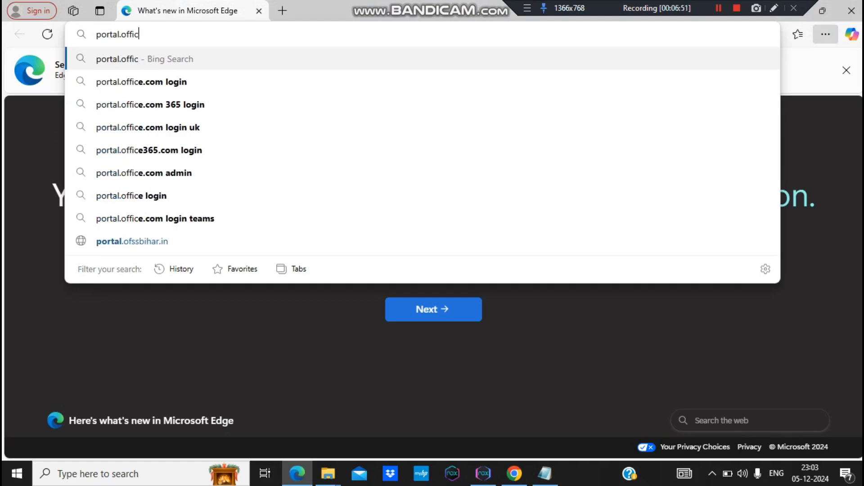
text(e.com)
key(Return)
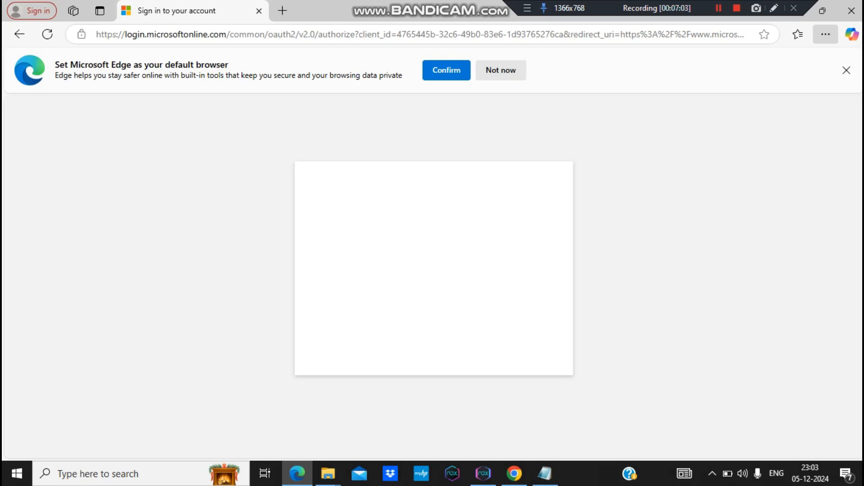
Step: Dismiss the default-browser banner, sign in with the new user's e-mail and password, and choose No to staying signed in
click(846, 70)
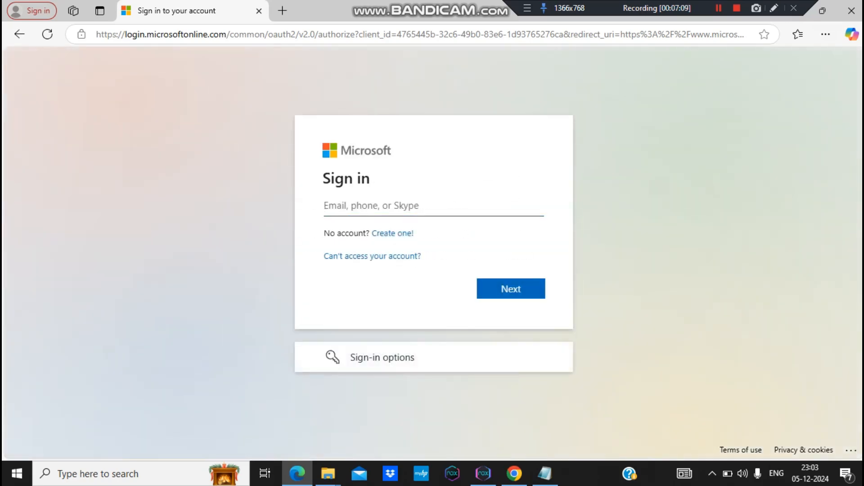
key(ctrl+v)
key(Return)
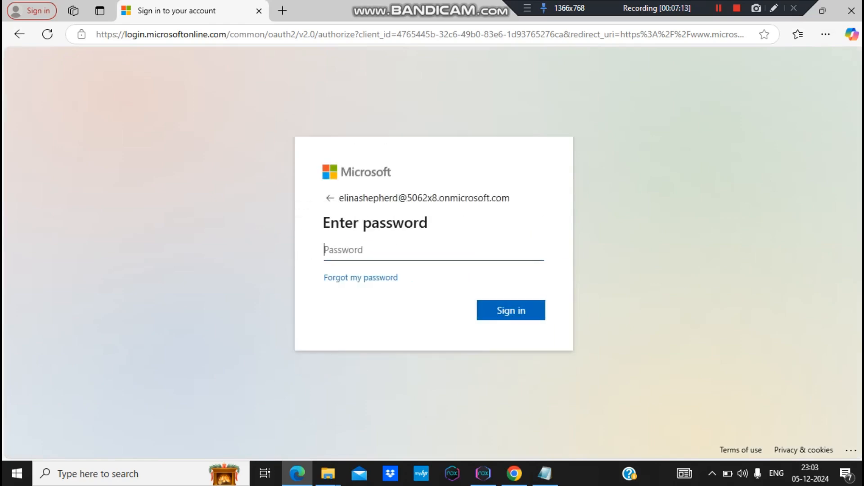
text(•••)
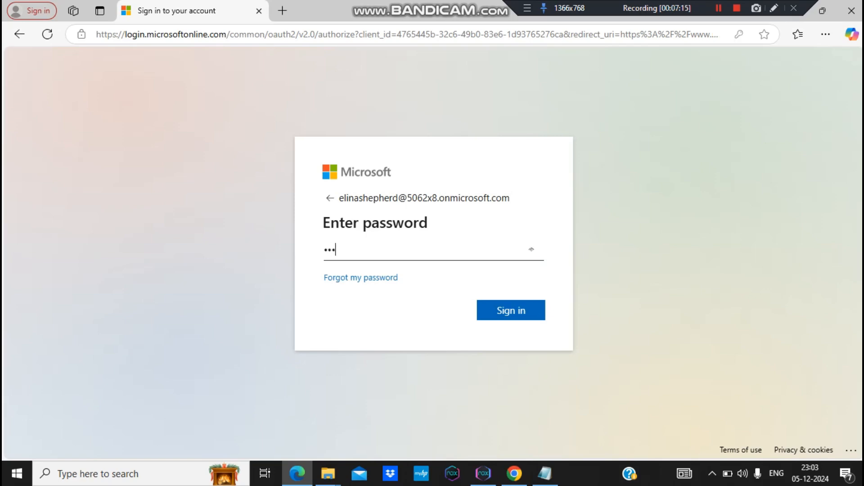
text(••••••••••)
key(Return)
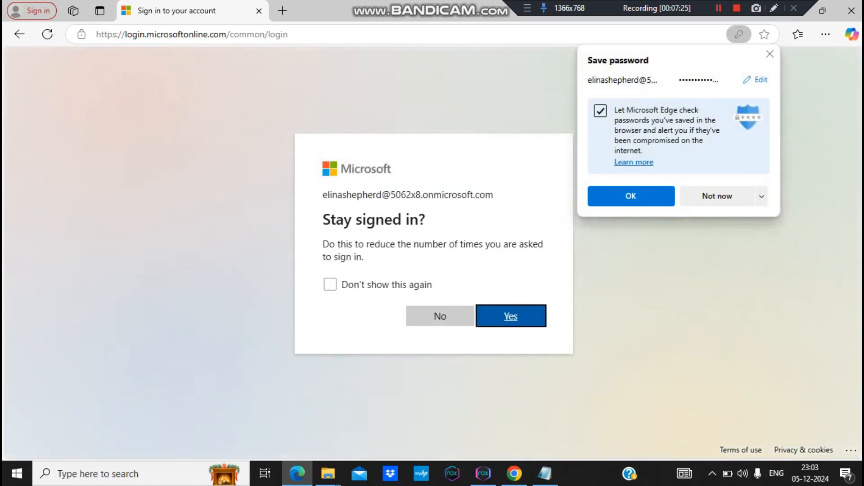
click(330, 284)
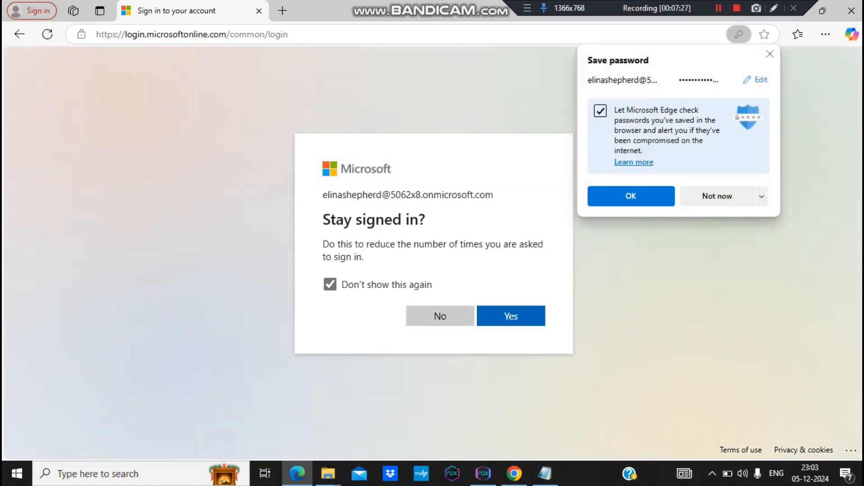
click(440, 316)
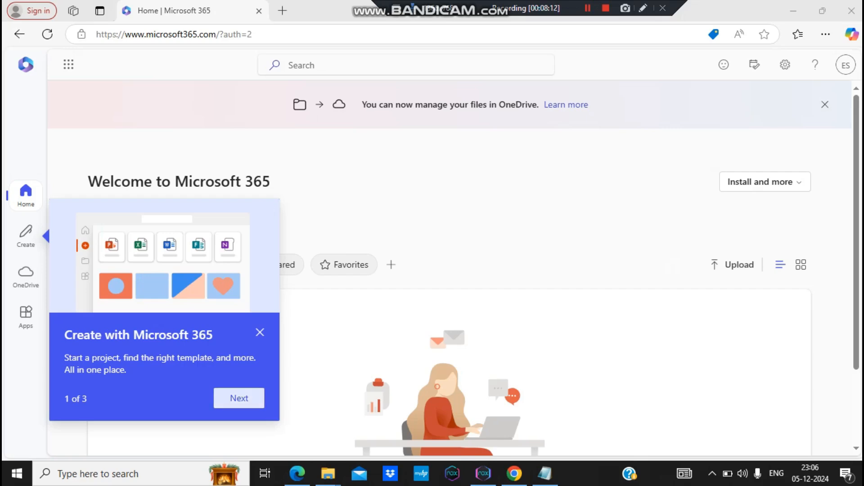
Step: Step through the welcome tour with Next, Next, Done, then go to the Apps page
click(239, 398)
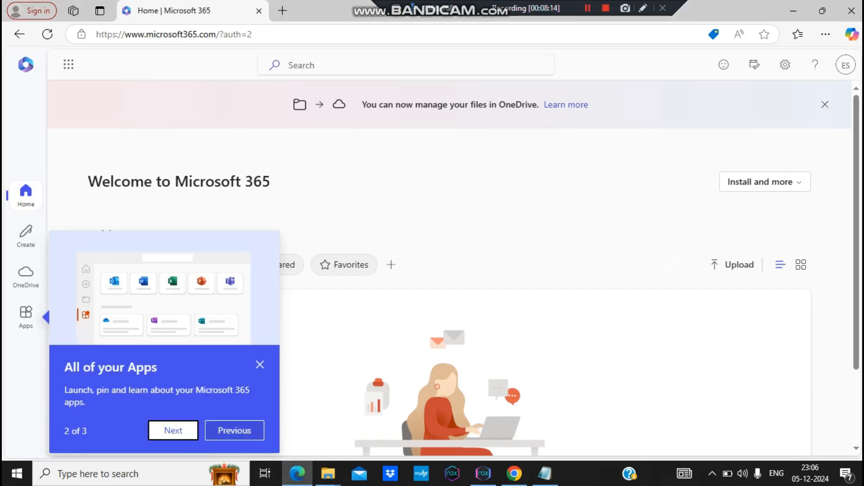
click(174, 430)
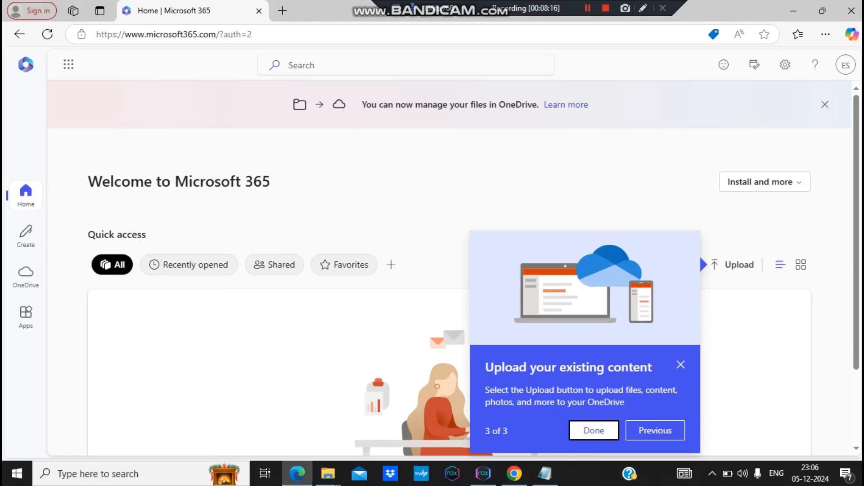
click(594, 431)
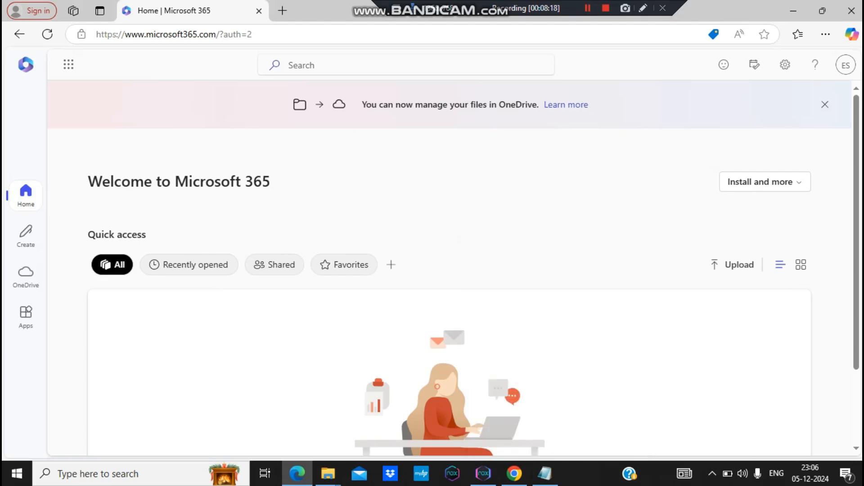
click(26, 314)
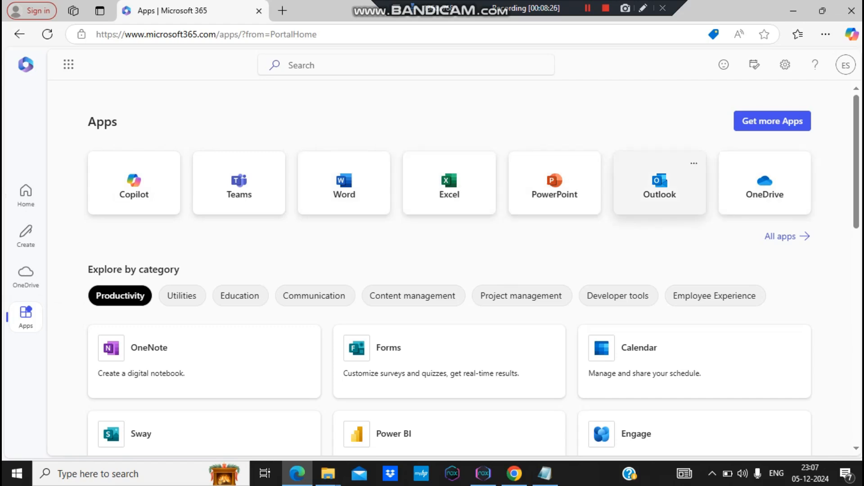
Step: Launch Outlook from the Apps page in a new tab, switching between tabs while it loads
click(659, 185)
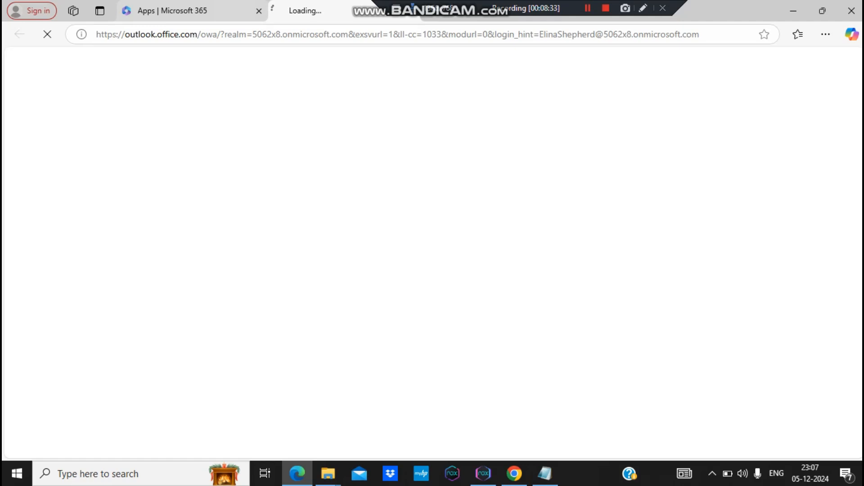
click(189, 11)
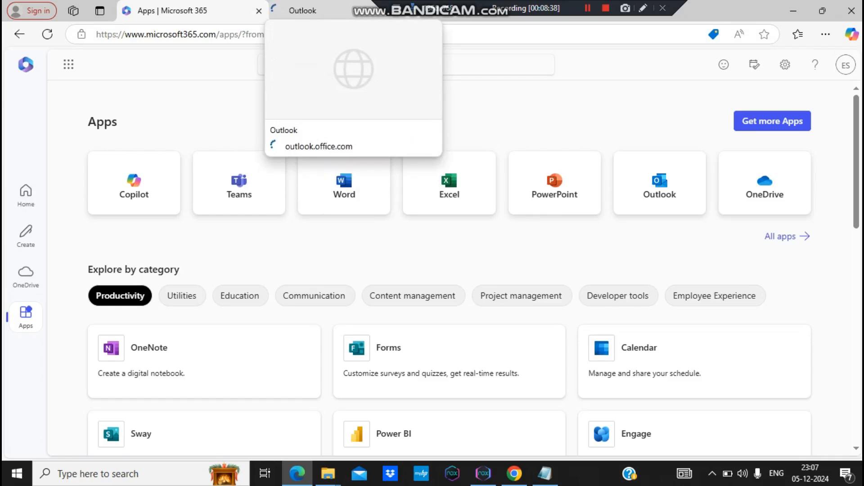
click(302, 10)
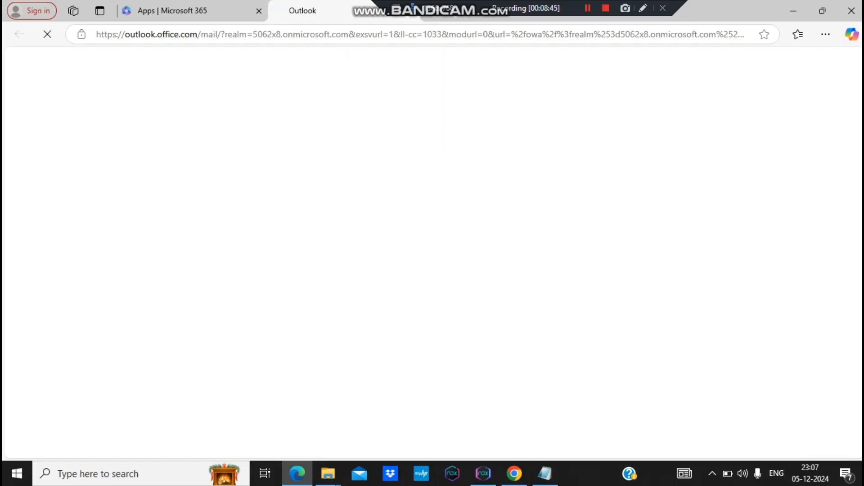
click(189, 11)
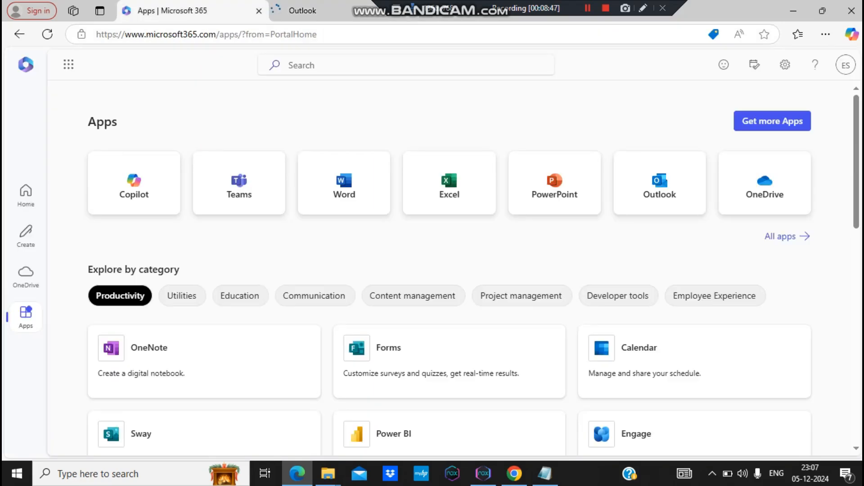
click(311, 11)
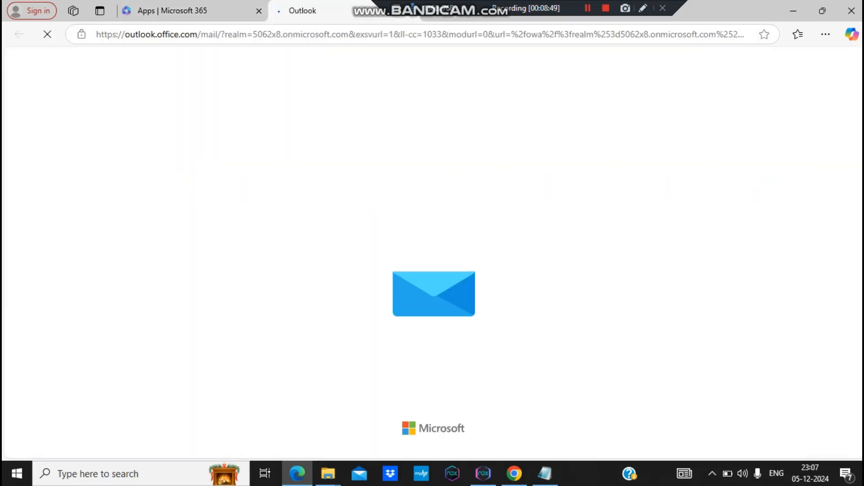